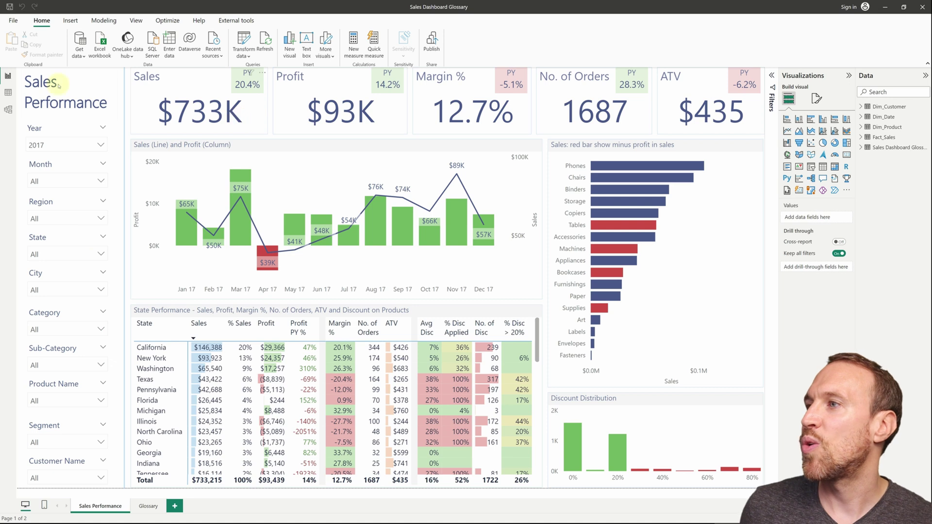
- Open the Glossary page, and in Google Sheets inspect the Written and Cell Linked source entries for the Sales term
left_click(149, 507)
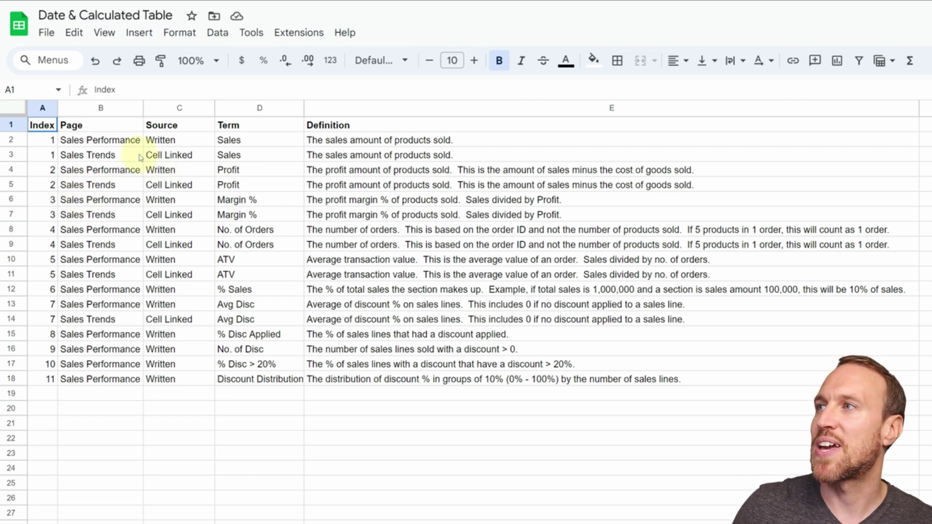
left_click(205, 156)
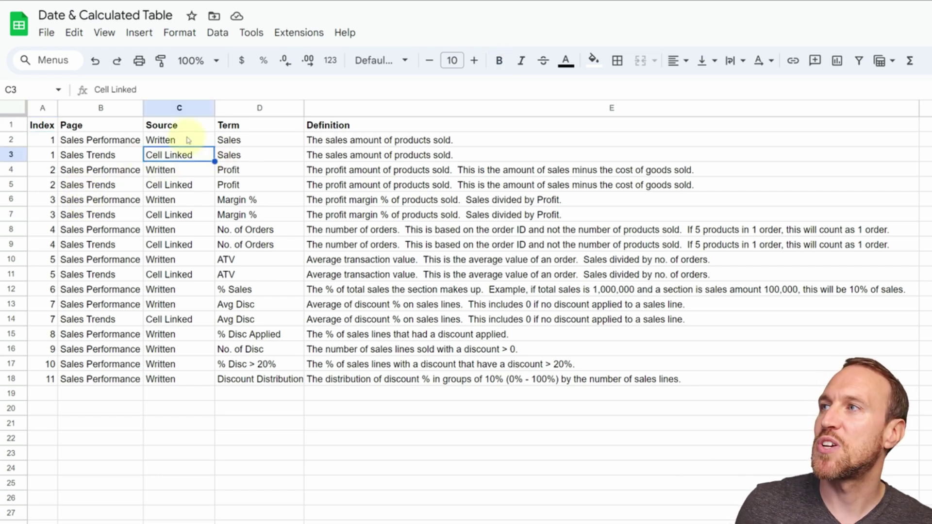
key("Right")
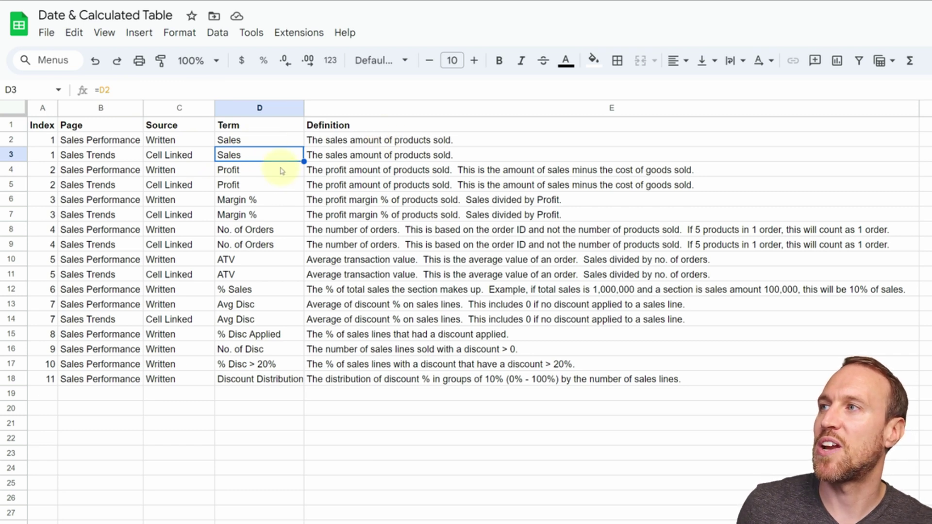
left_click(200, 158)
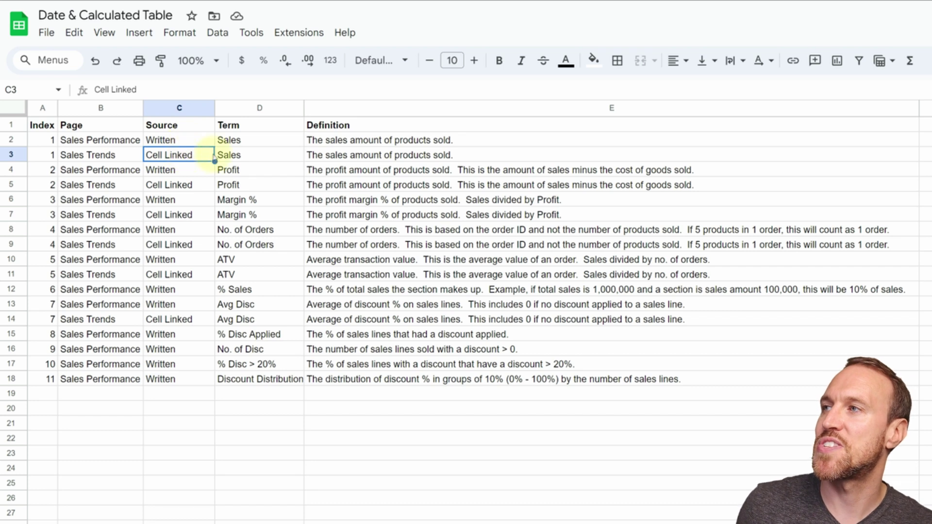
left_click(184, 141)
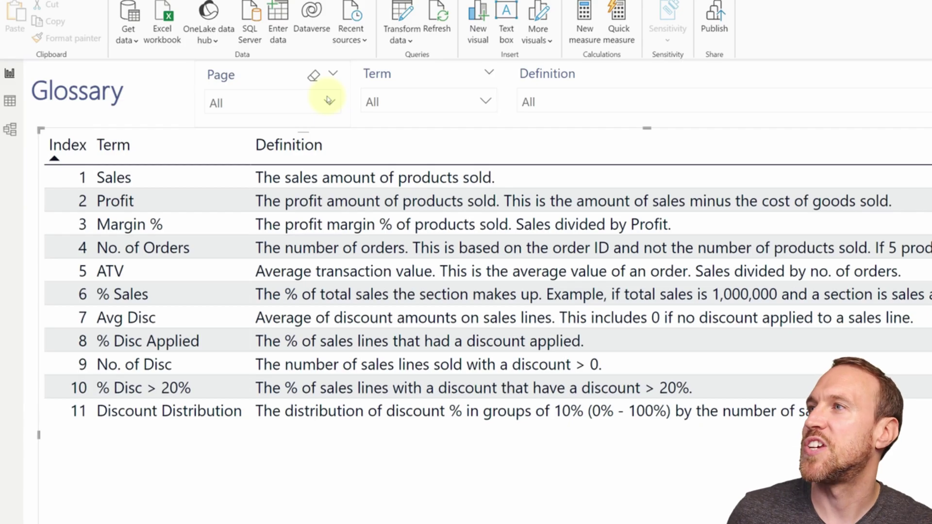
- In Power BI, filter the glossary by the Sales Overview page, and switch the filter to Sales Performance
left_click(329, 100)
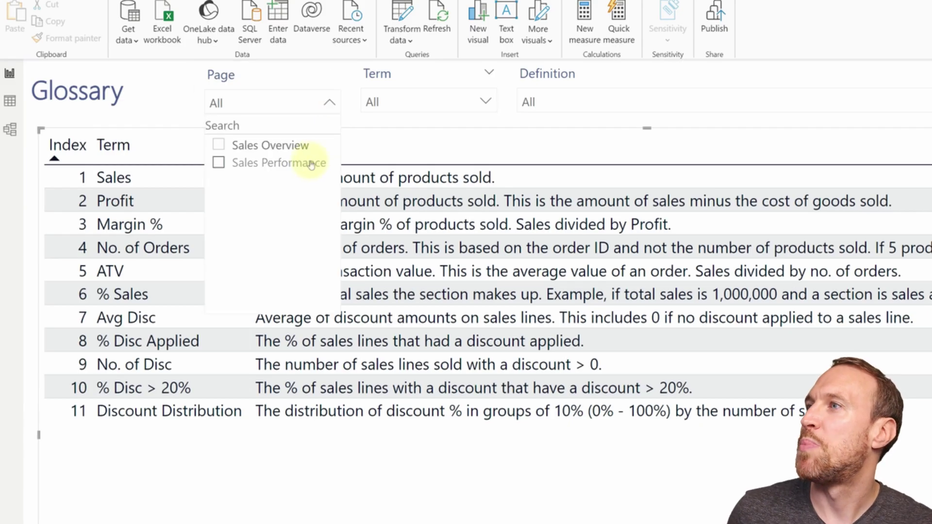
left_click(297, 148)
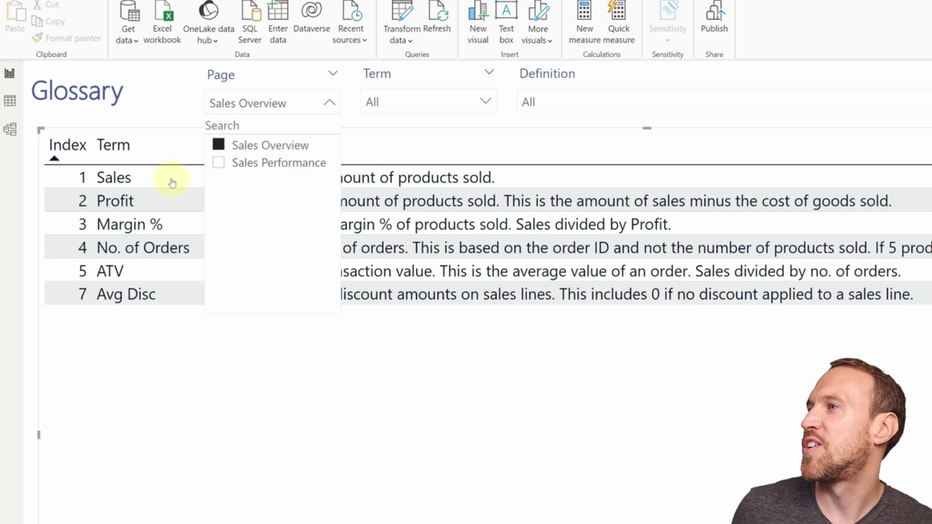
left_click(245, 146)
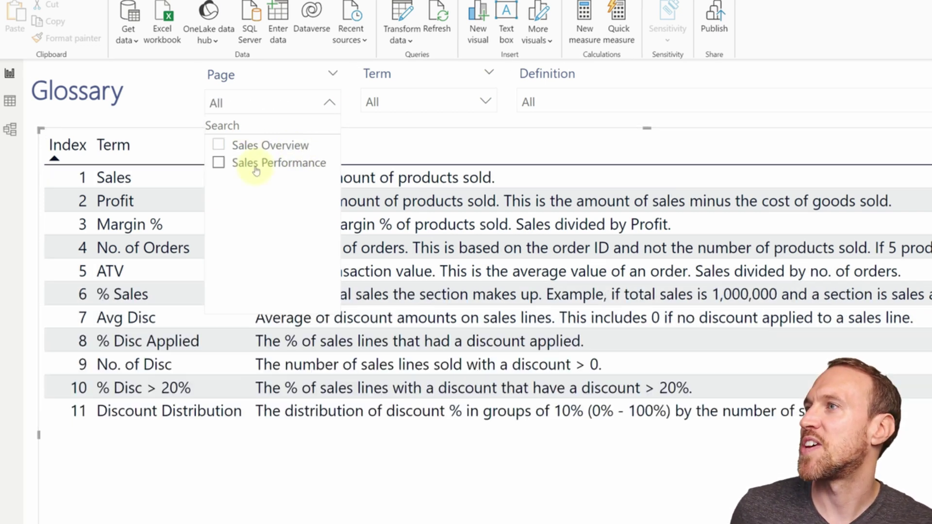
left_click(256, 164)
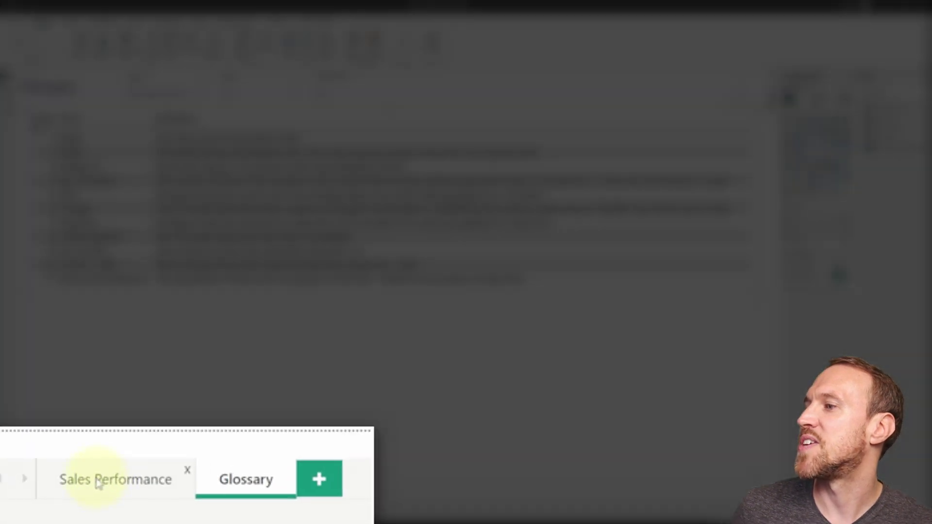
- Clear the Sales Performance selection from the glossary's Page slicer
left_click(99, 490)
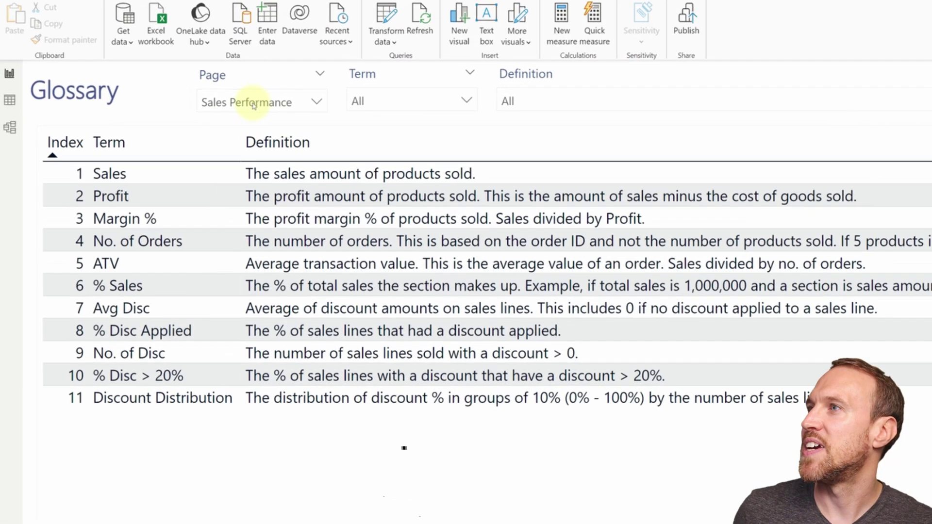
left_click(170, 92)
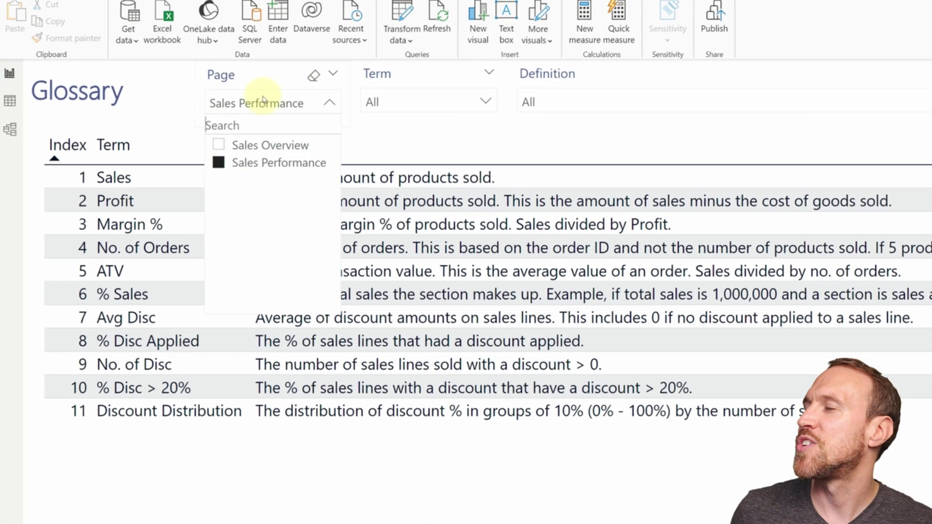
left_click(255, 164)
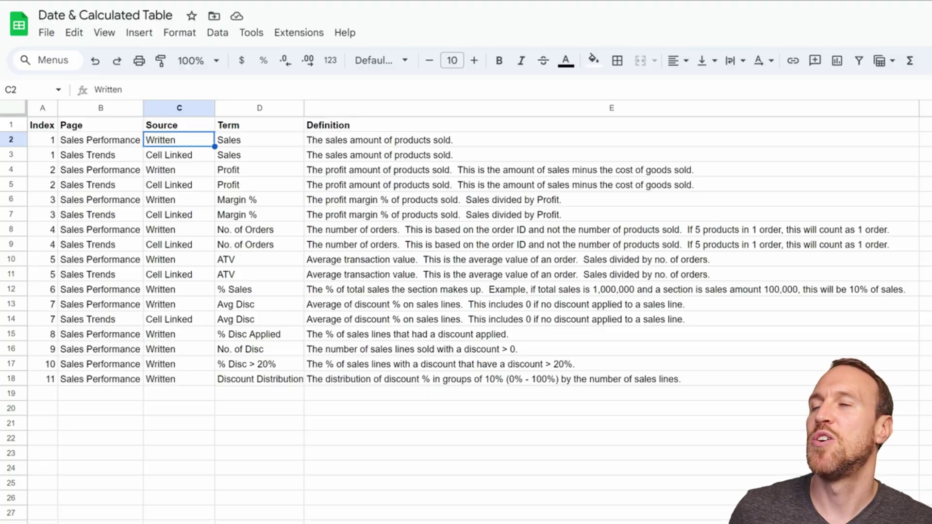
- Check the sharing access of the glossary spreadsheet in Google Sheets
left_click(101, 187)
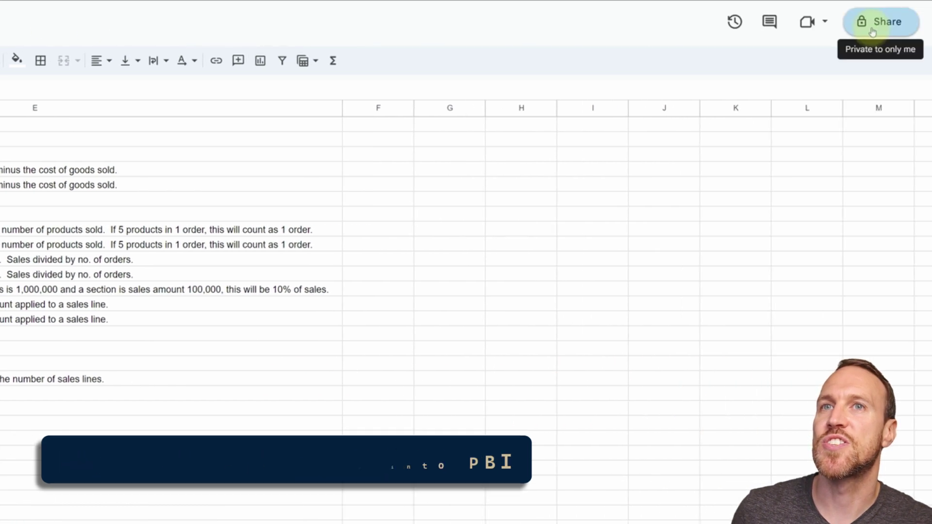
left_click(873, 32)
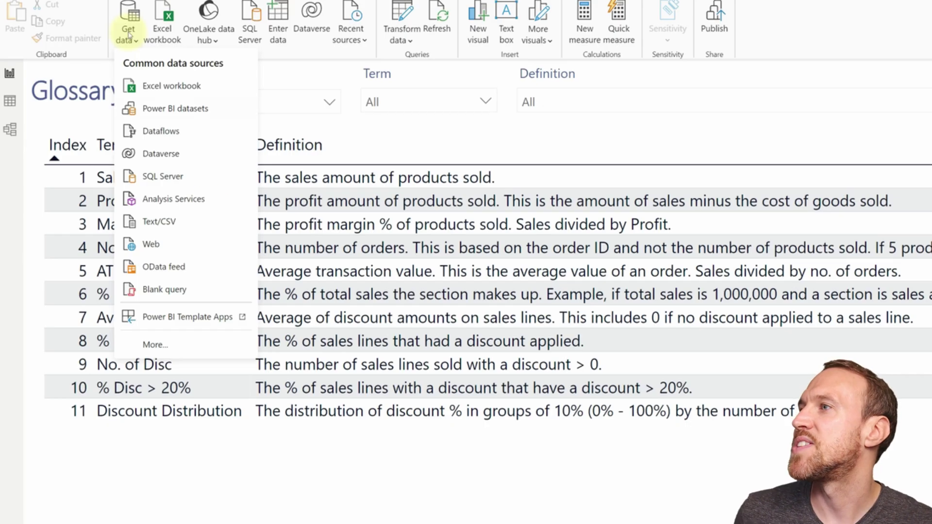
- In Power BI, find the Google Sheets connector by searching for "goo", open its URL prompt and cancel it
left_click(128, 35)
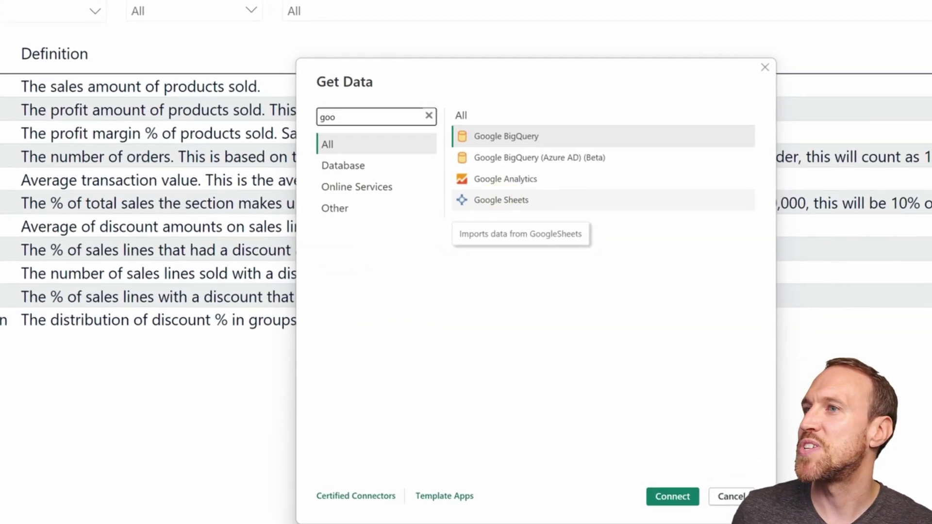
left_click(508, 202)
left_click(602, 472)
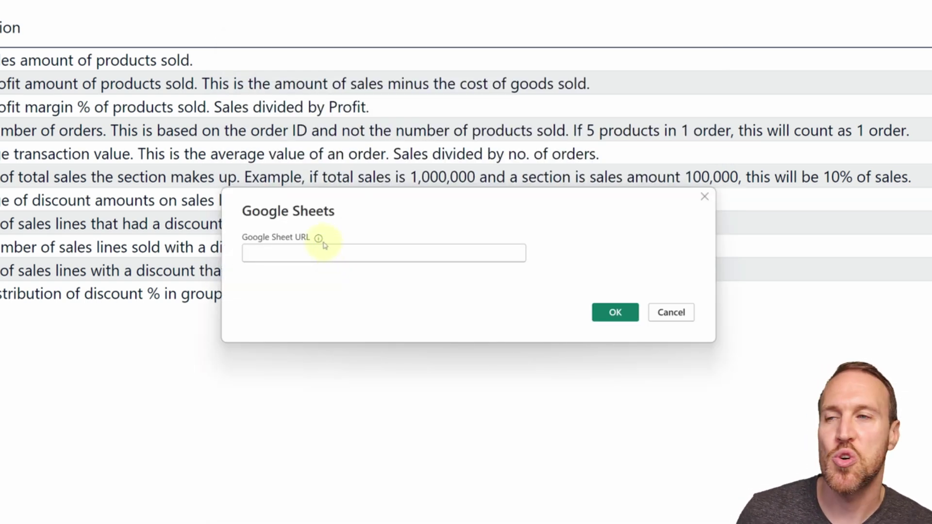
left_click(685, 312)
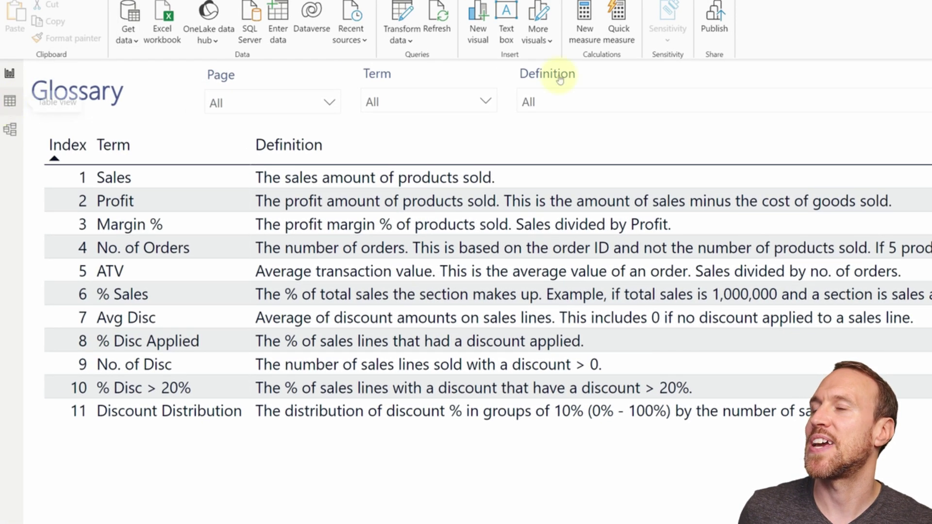
- Refresh the data of the Sales Dashboard Glossary table, and check the Page slicer's options on the Glossary report page
left_click(10, 113)
right_click(931, 194)
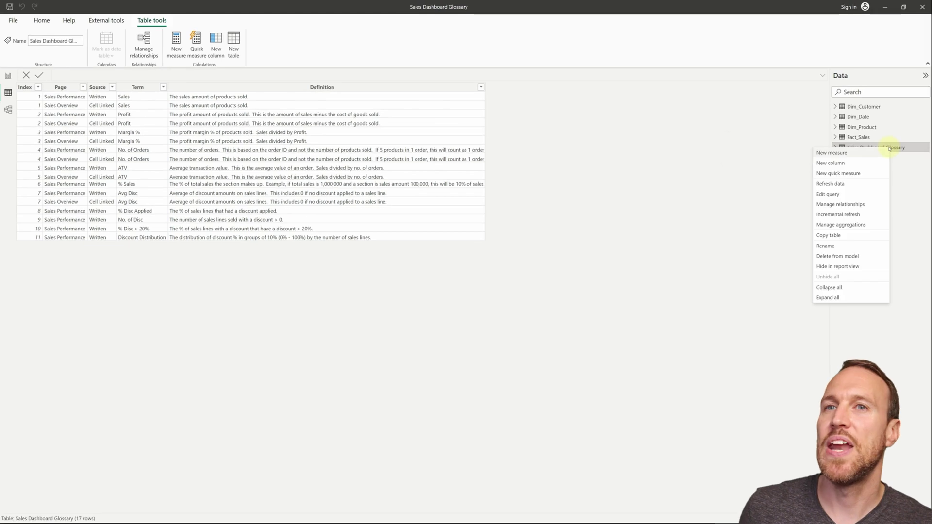
left_click(850, 184)
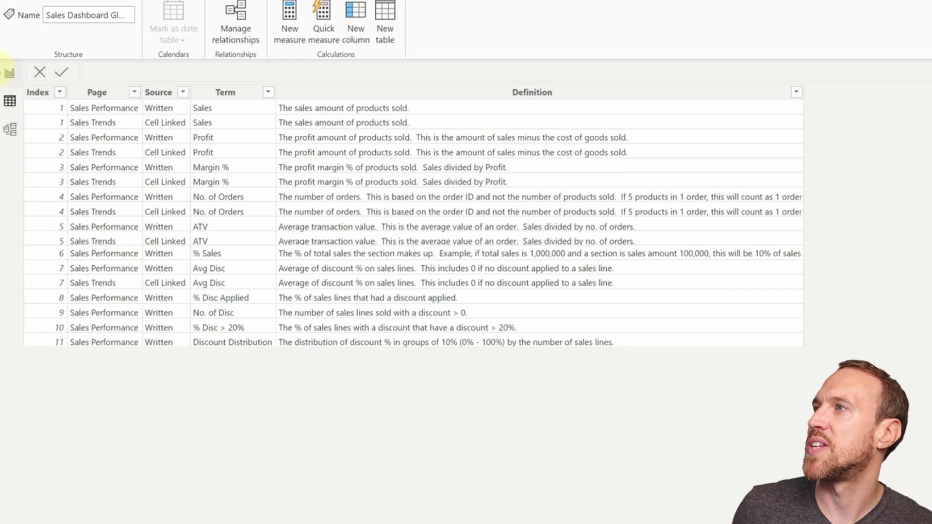
left_click(10, 73)
left_click(275, 102)
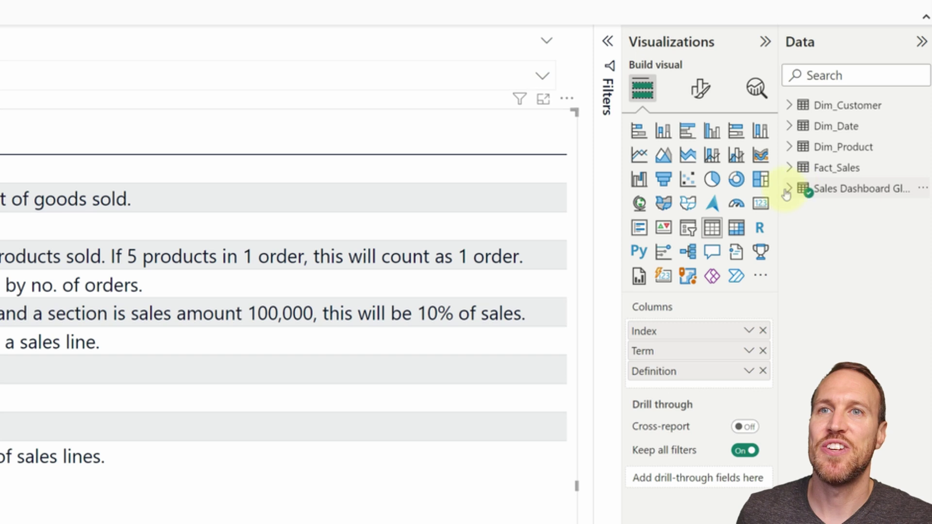
- Expand the Sales Dashboard Glossary table's field list, and sort the glossary visual by Term
left_click(786, 192)
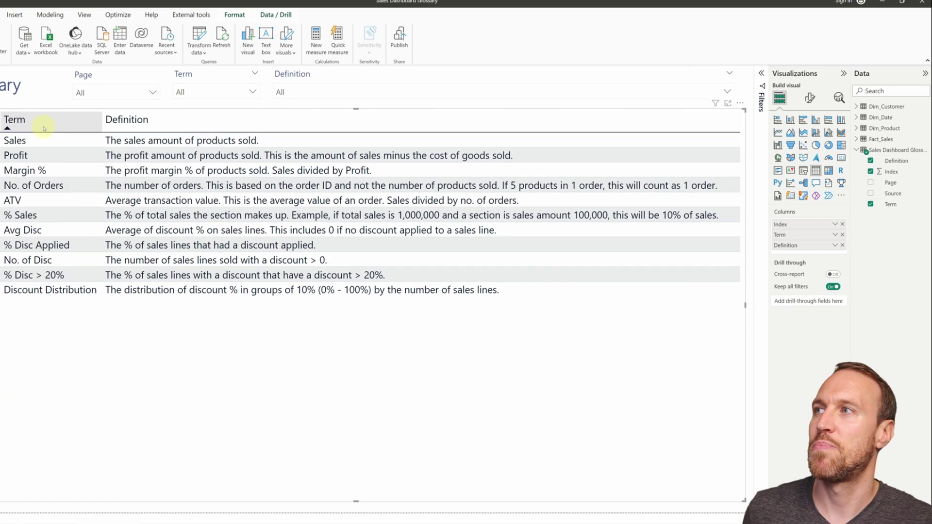
left_click(98, 127)
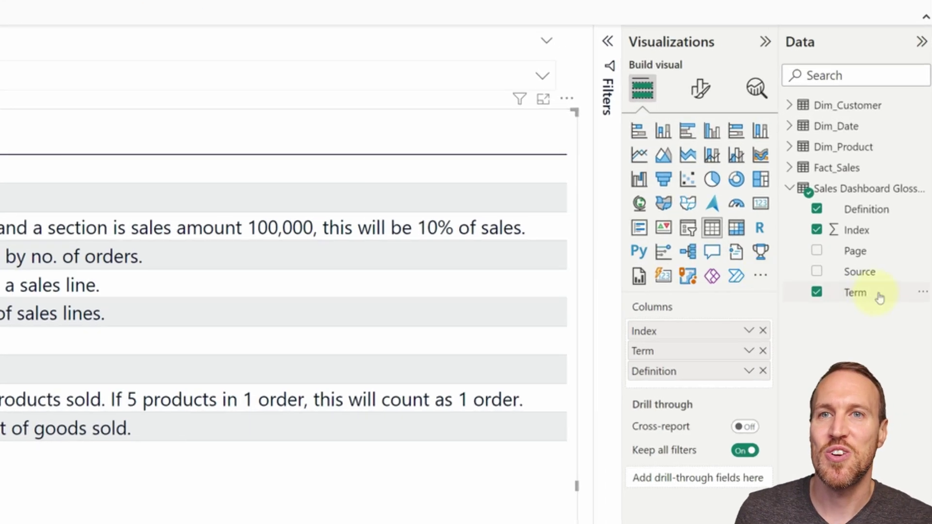
- Try sorting the Term column by Index, and set it back to sort by Term
left_click(876, 298)
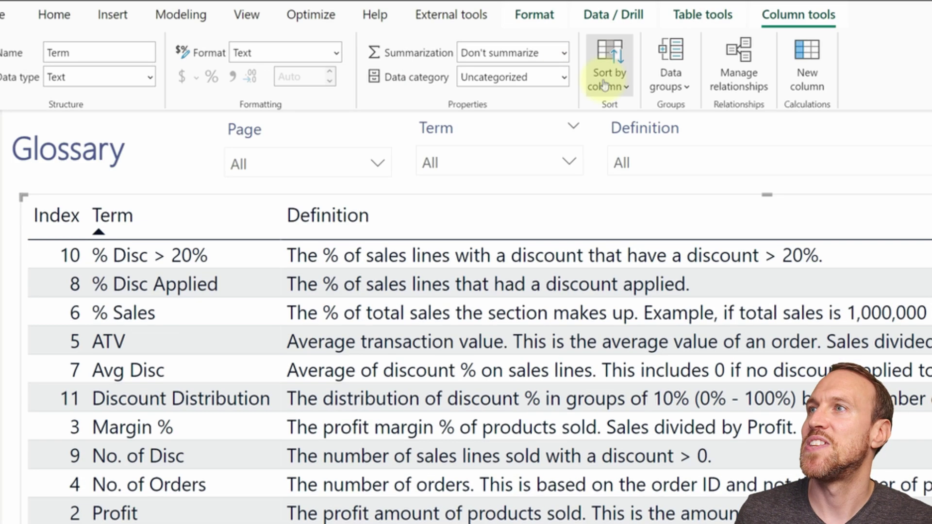
left_click(605, 83)
left_click(608, 170)
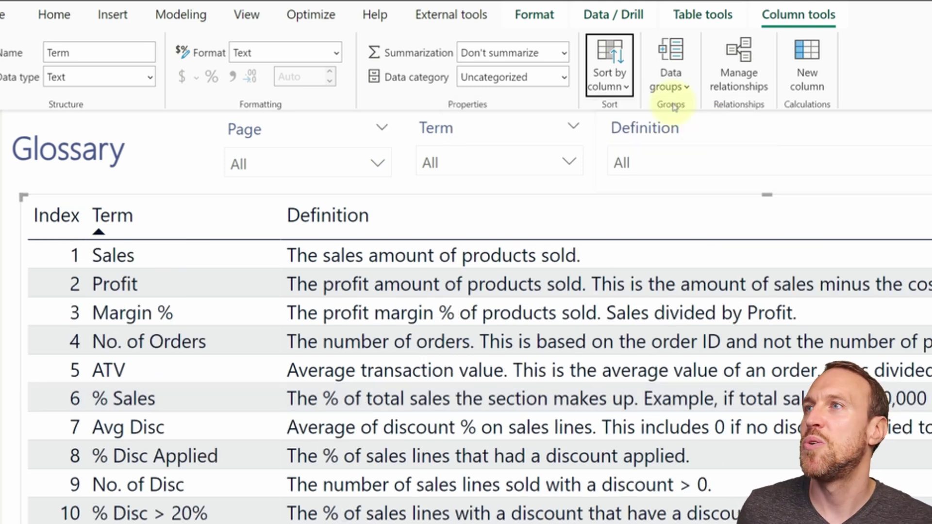
left_click(608, 71)
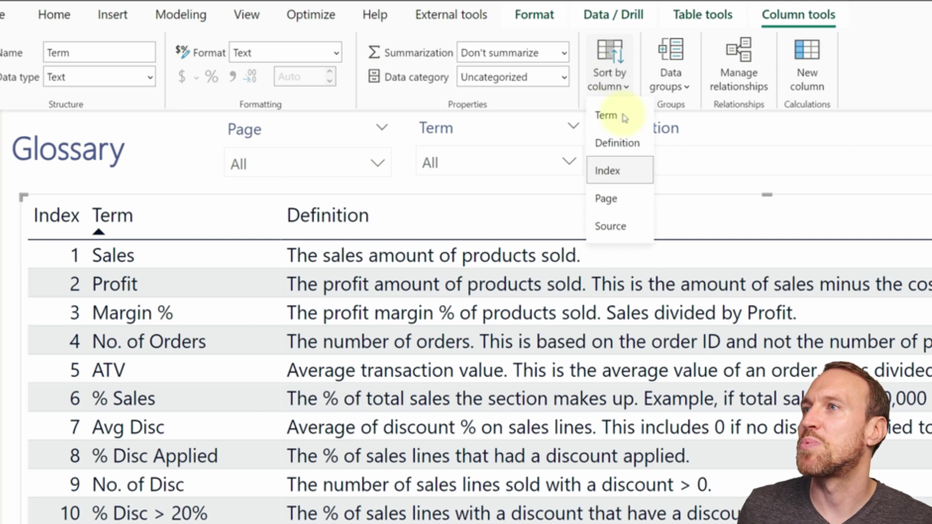
left_click(607, 115)
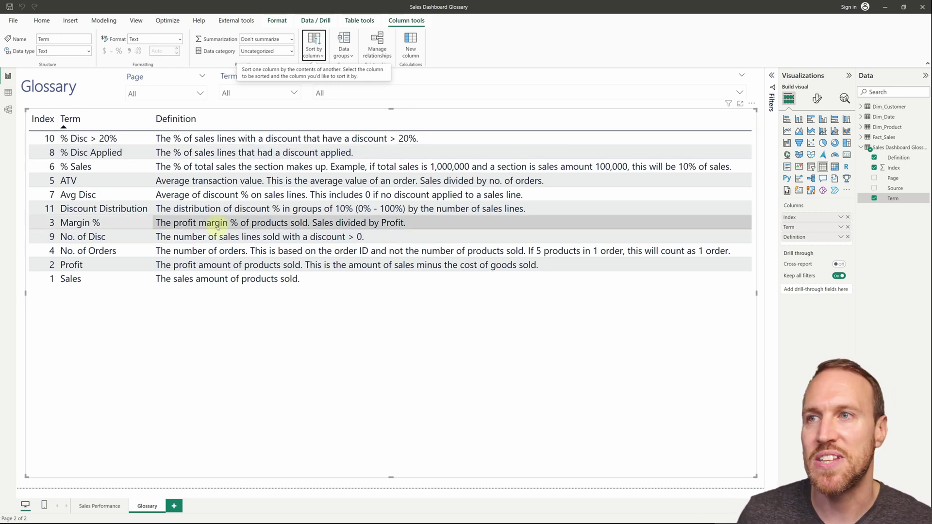
- Filter the glossary by the term ATV with the Term slicer, and clear the selection
left_click(257, 92)
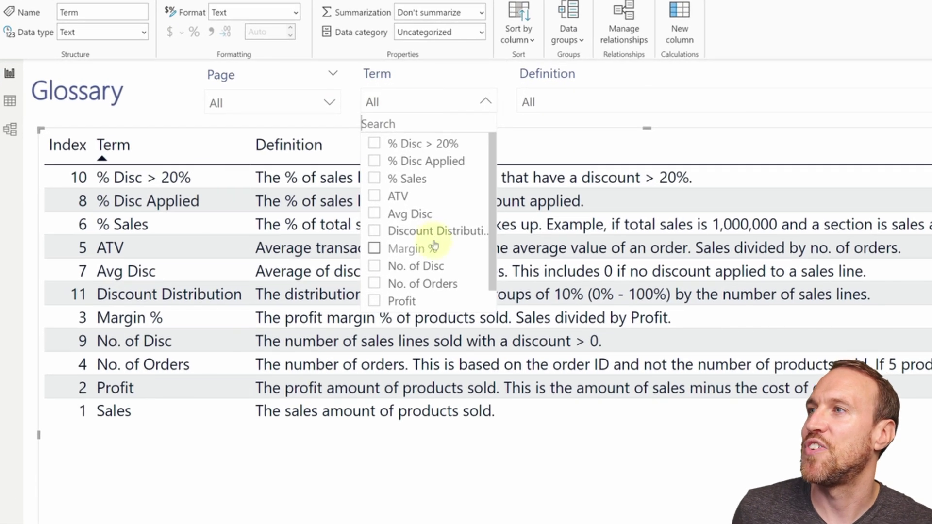
scroll(427, 252, "down", 1)
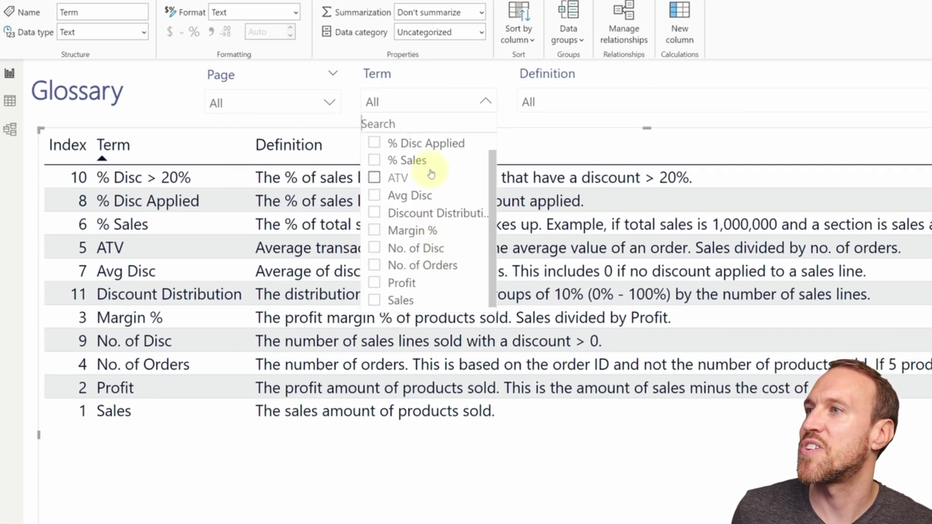
left_click(398, 178)
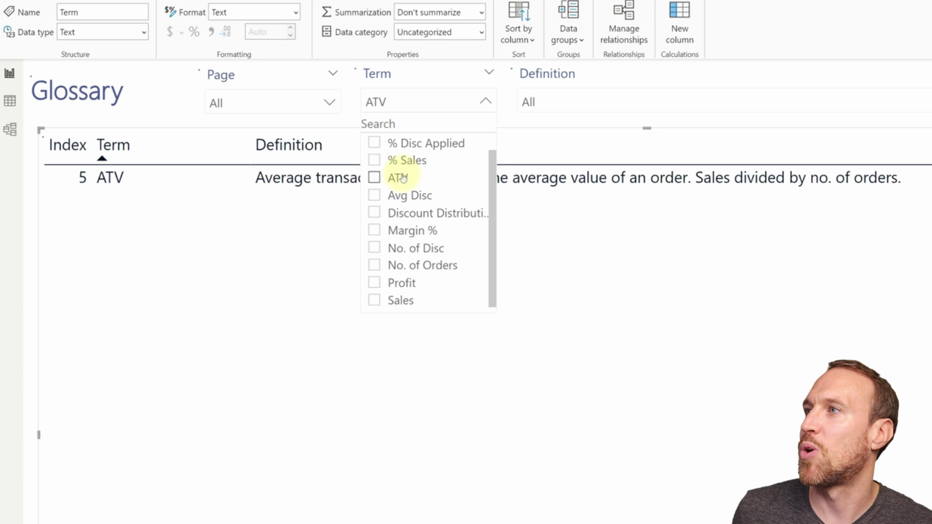
left_click(398, 178)
scroll(416, 245, "up", 1)
- Search the Definition slicer's entries for "sales"
left_click(623, 99)
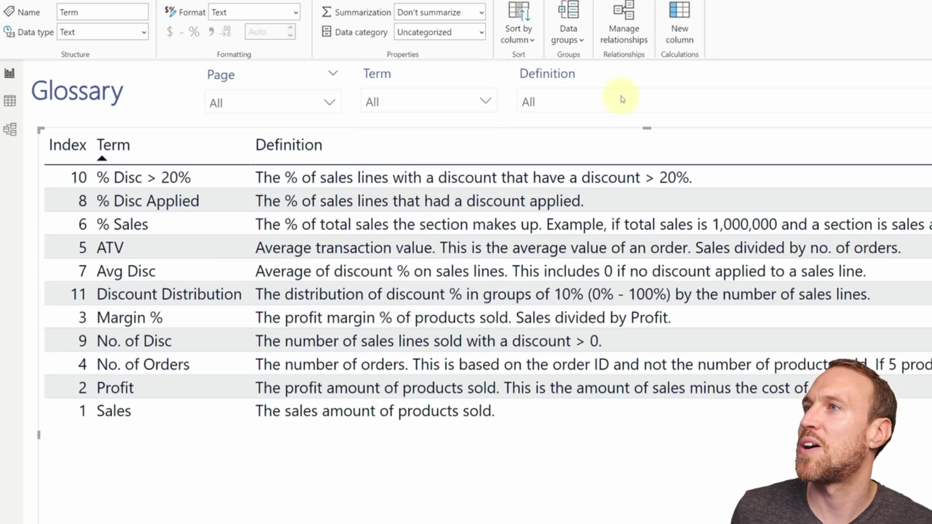
left_click(623, 100)
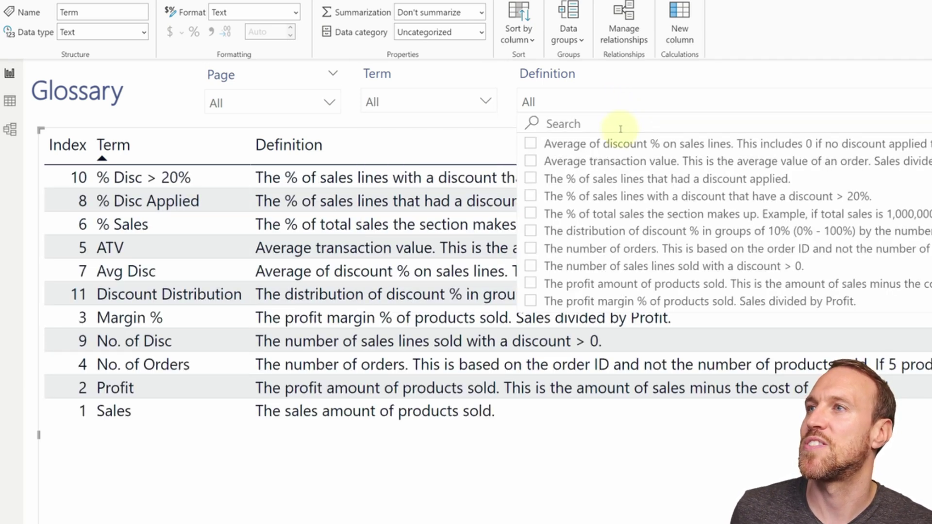
type("sales")
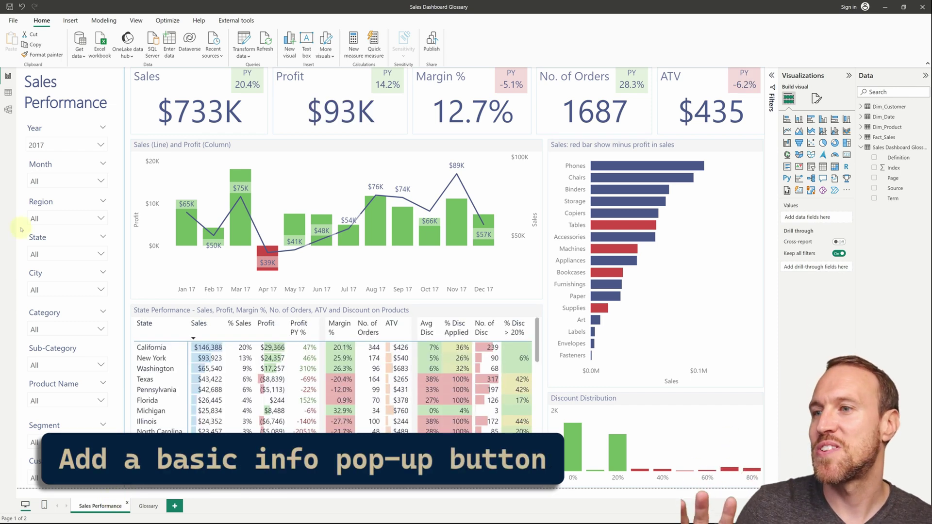
- Insert an Information button on the Sales Performance page
left_click(74, 21)
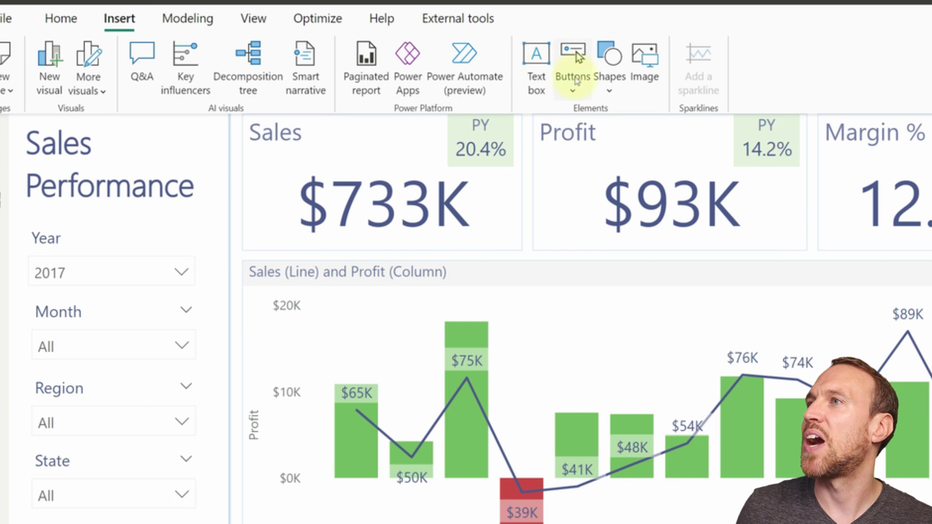
left_click(496, 53)
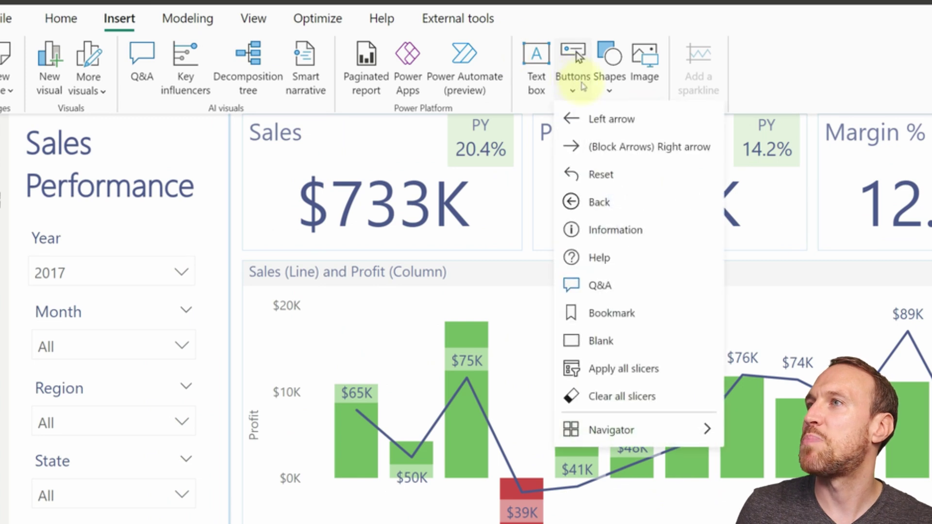
left_click(626, 235)
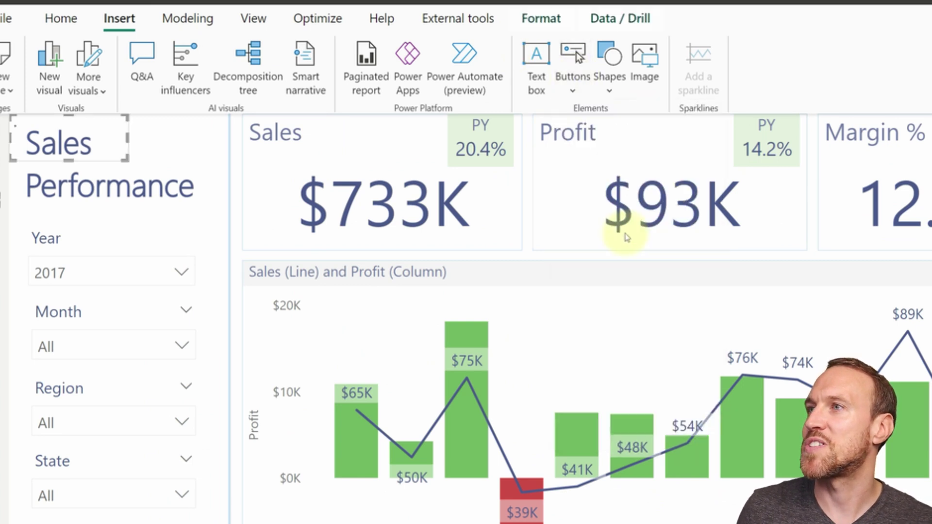
- Move the information button to the lower-left corner of the Sales card, turn on its action and expand the tooltip settings
left_click_drag(94, 134, 320, 223)
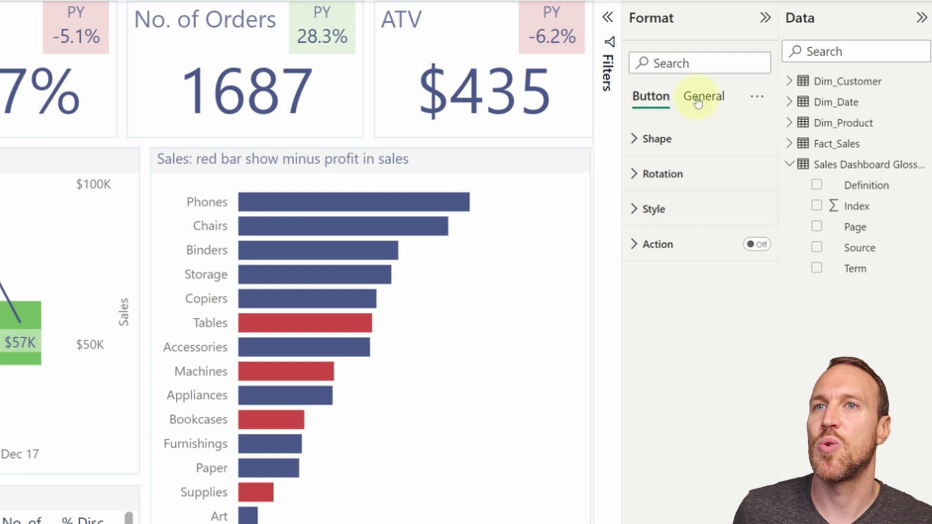
left_click(631, 245)
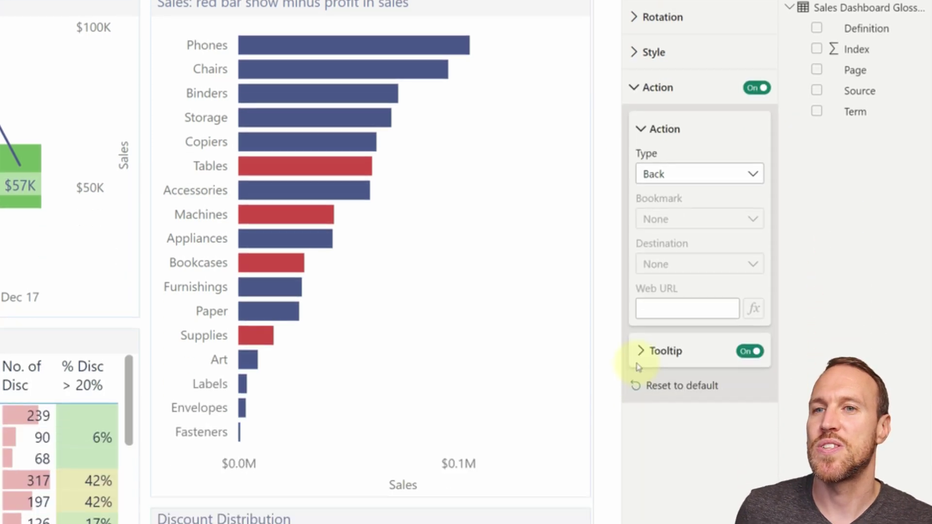
left_click(641, 195)
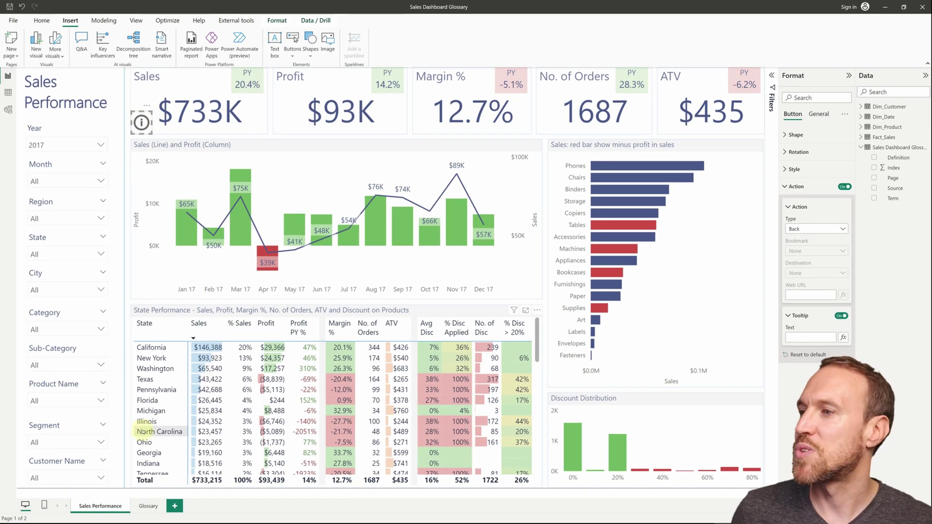
- Copy the Sales definition from the Glossary page and set the button's tooltip text to "The sales amount of products sold."
left_click(148, 507)
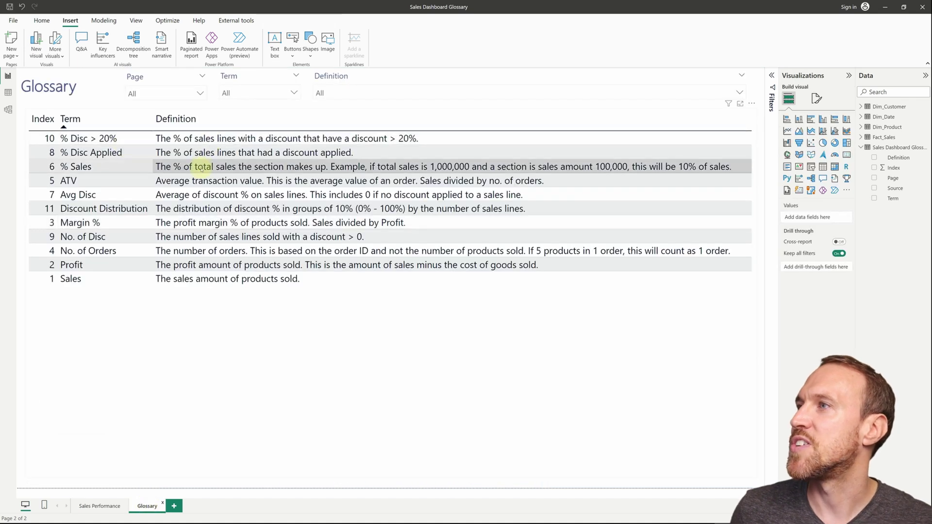
right_click(204, 279)
left_click(147, 510)
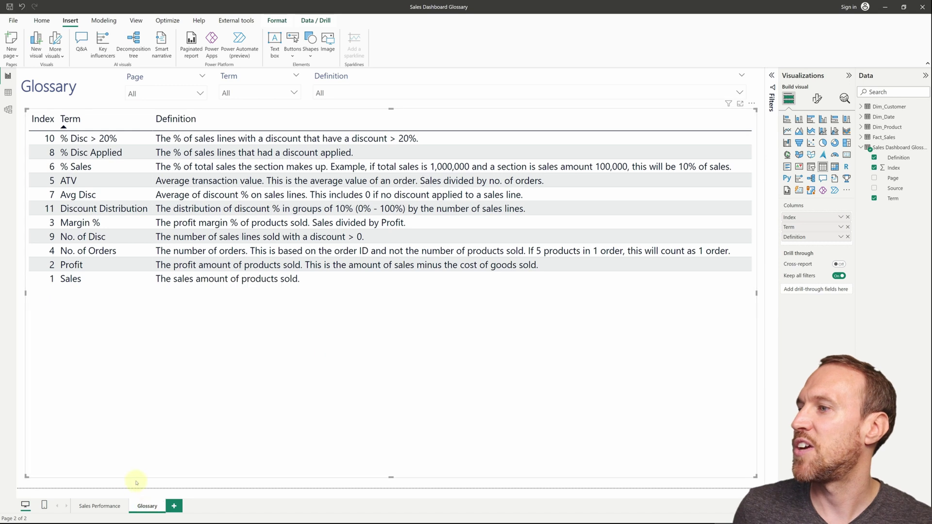
left_click(100, 506)
left_click(83, 117)
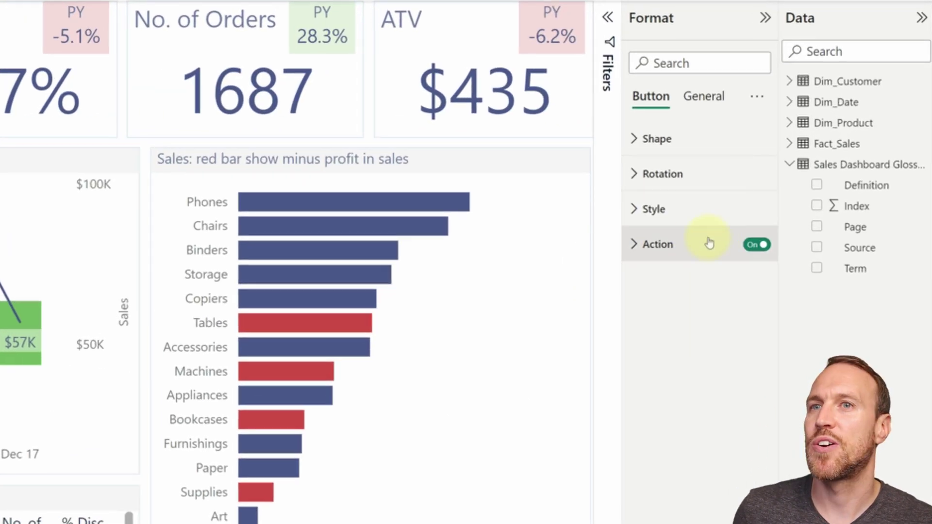
left_click(714, 222)
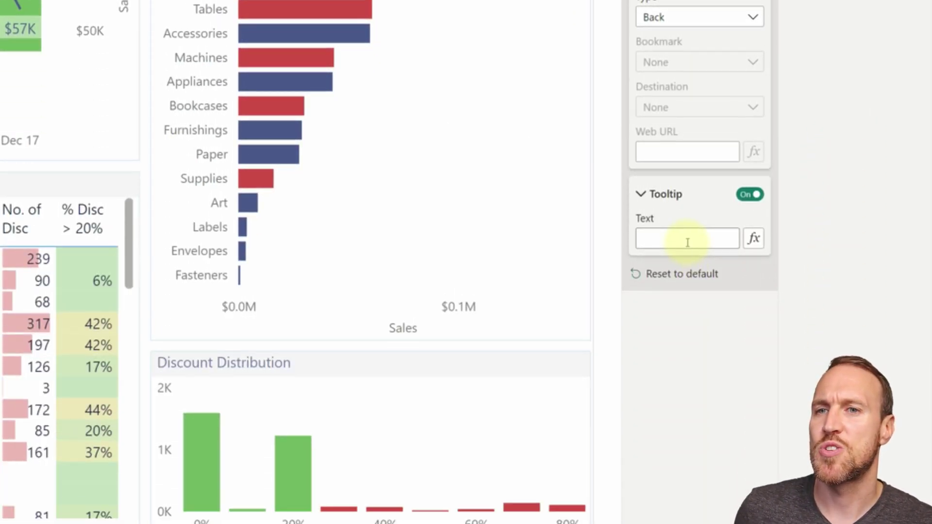
type("The sales amount of products sold.")
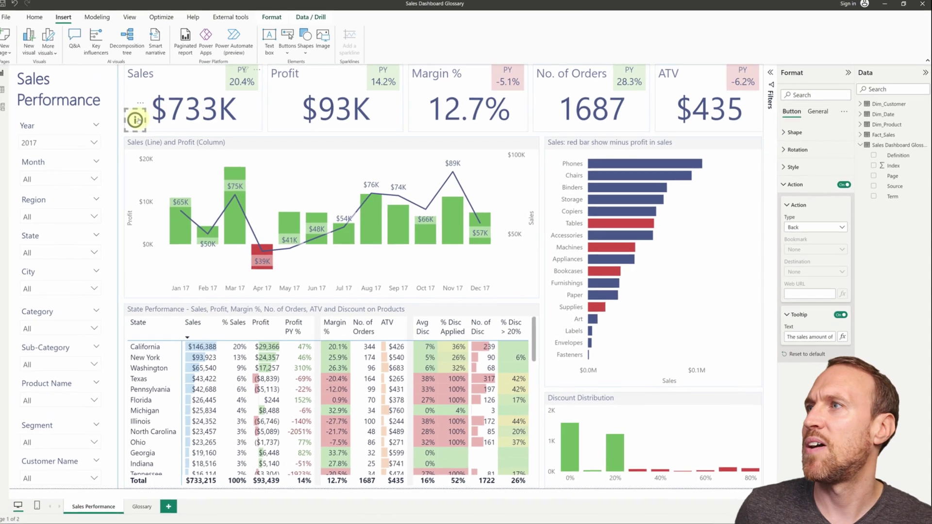
mouse_move(138, 119)
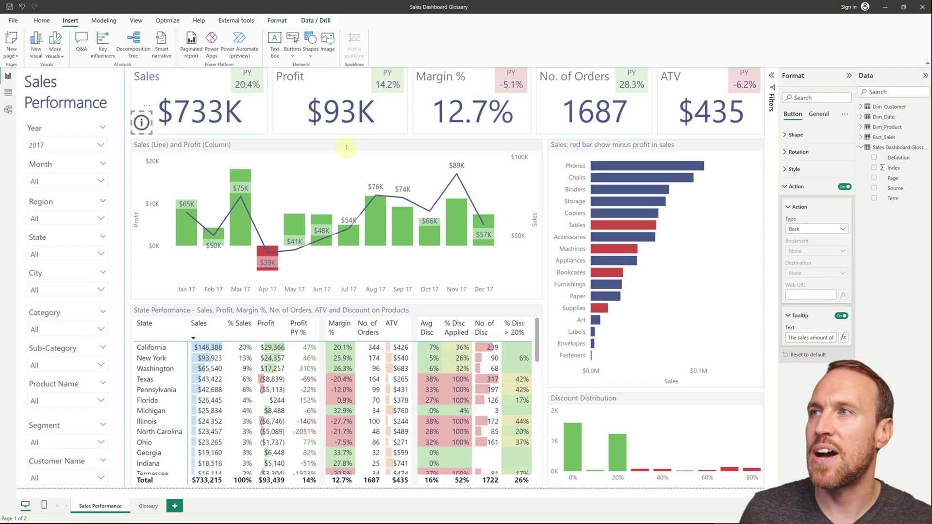
- Duplicate the Sales card's information button and place the copy in the lower-left corner of the Profit card
mouse_move(141, 124)
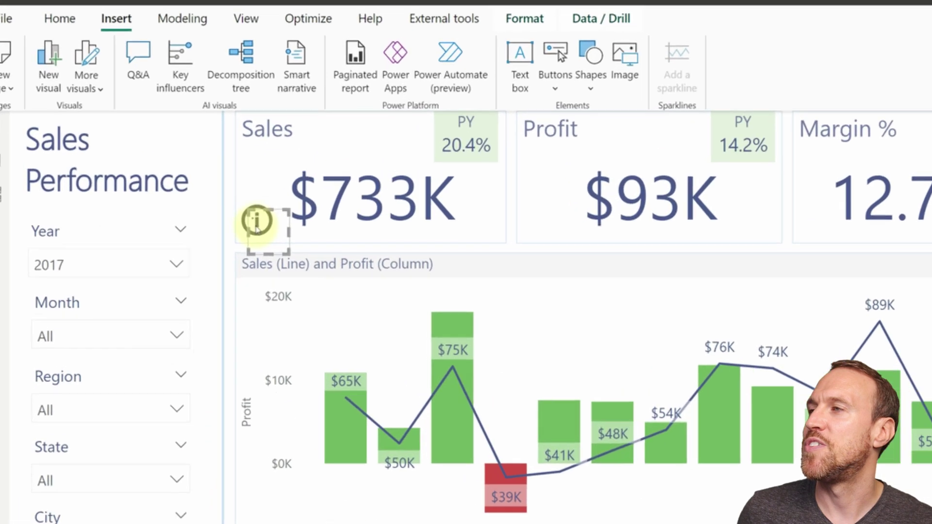
key("ctrl+c")
key("ctrl+v")
left_click_drag(146, 126, 194, 126)
left_click_drag(370, 232, 554, 227)
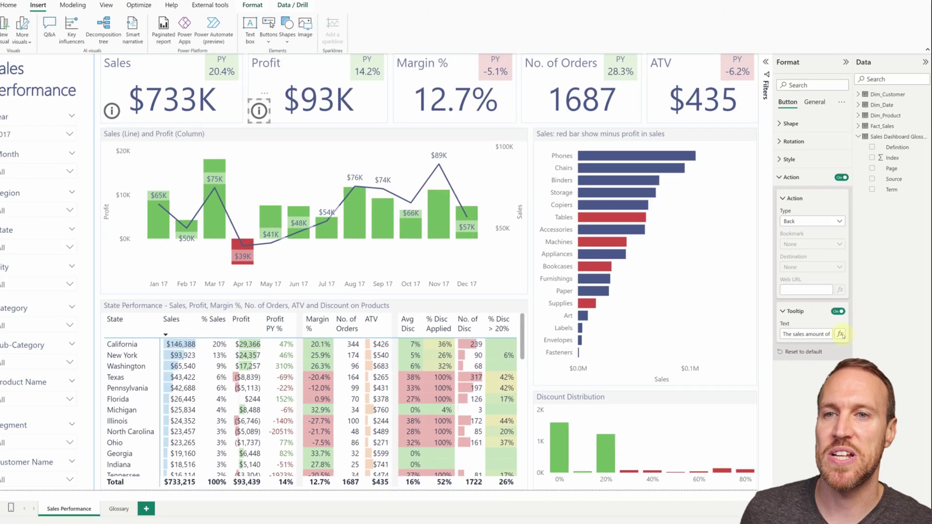
- Create a measure named Profit Tooltip in the Sales Dashboard Glossary table and begin its formula with CALCULATE
left_click(765, 250)
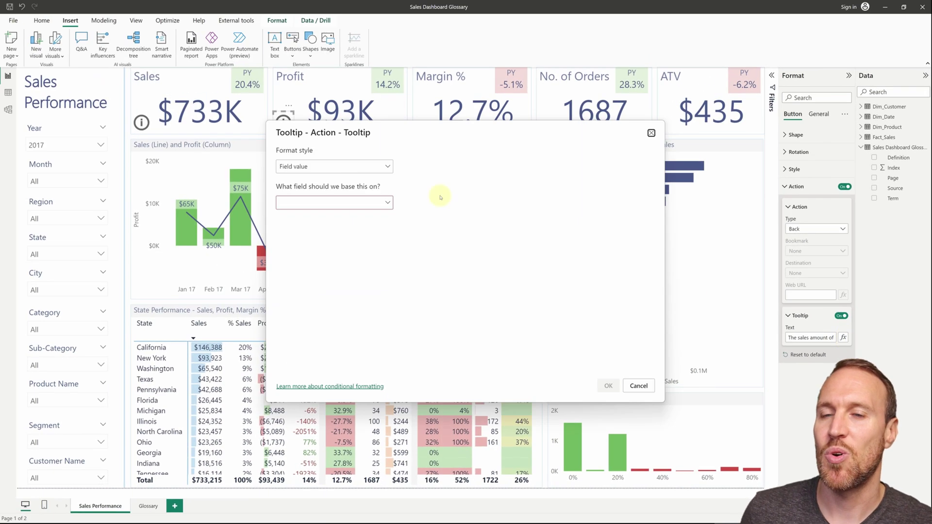
left_click(648, 386)
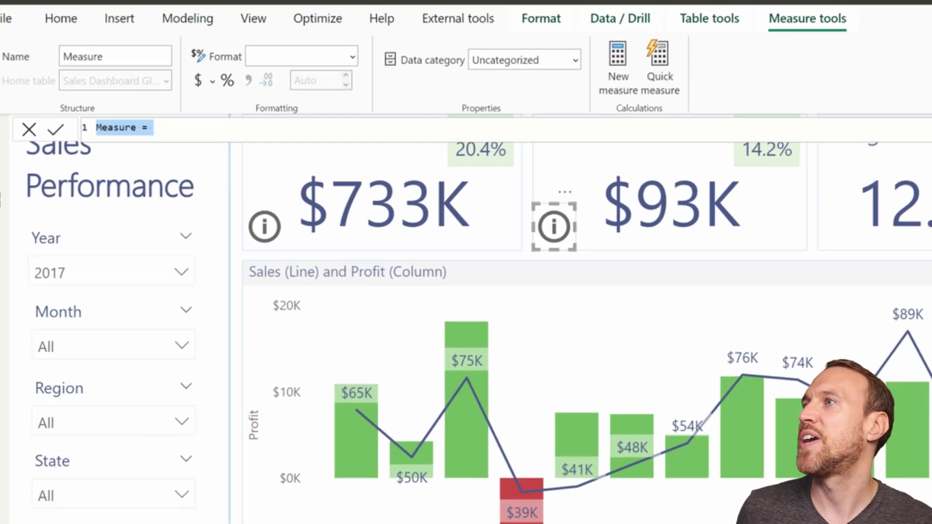
double_click(91, 128)
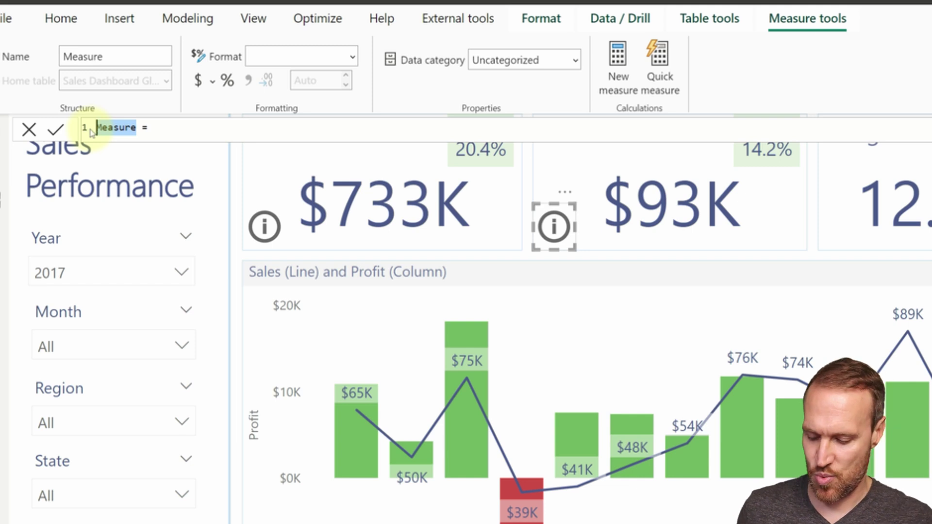
type("Profit Tooltip")
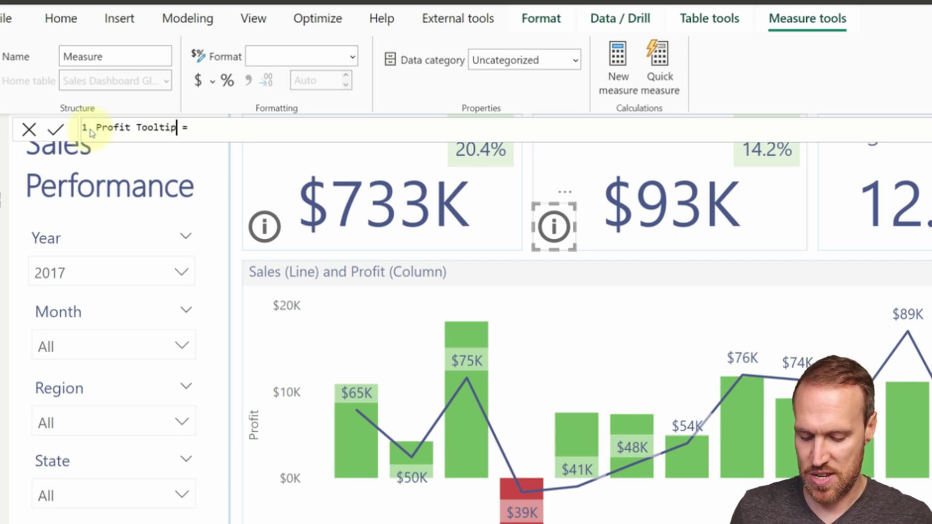
key("shift+Return")
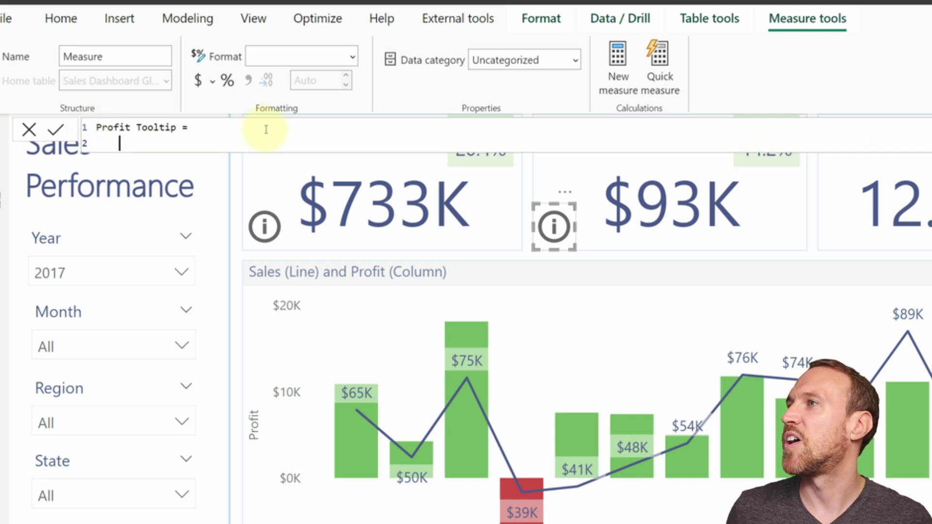
key("Tab")
type("calc")
key("Tab")
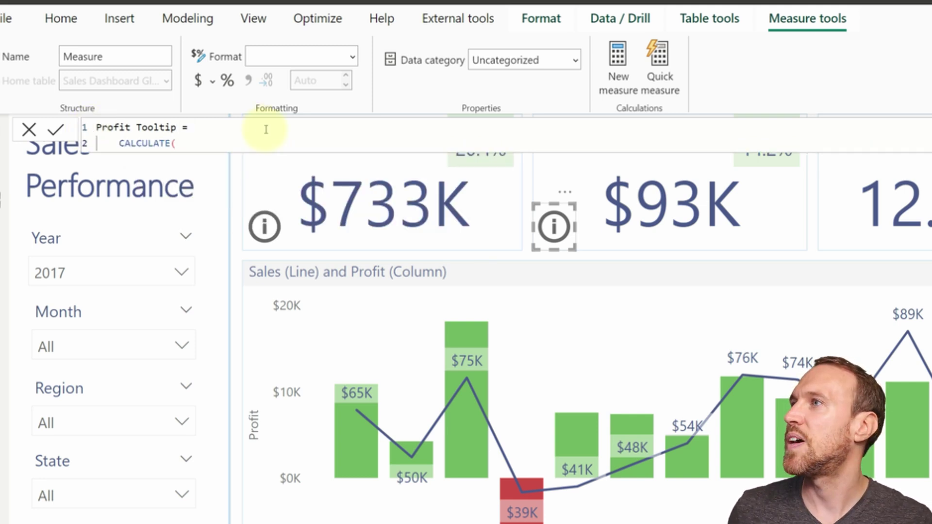
- Add MAX('Sales Dashboard Glossary'[Definition]) as the expression inside the measure's CALCULATE function
key("shift+Return")
type("MAX(def")
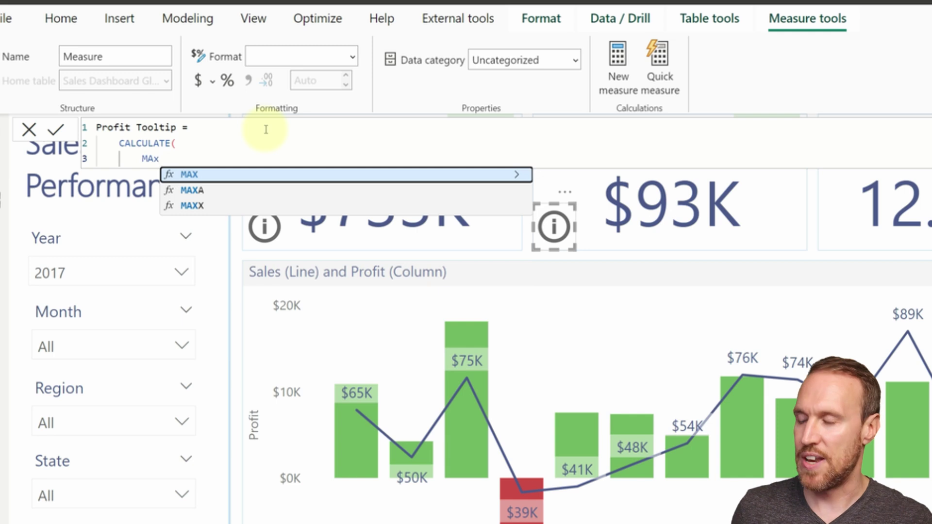
key("Tab")
type("def")
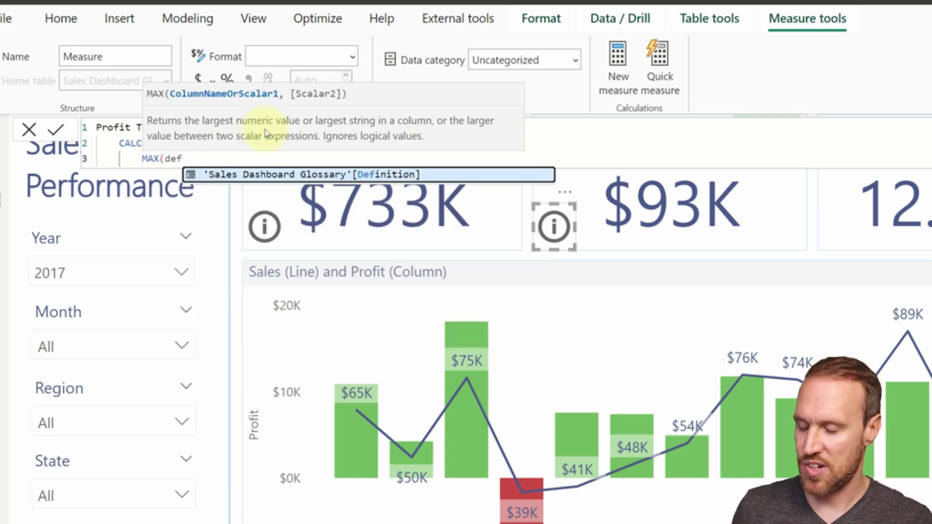
key("Tab")
type("),")
key("shift+Return")
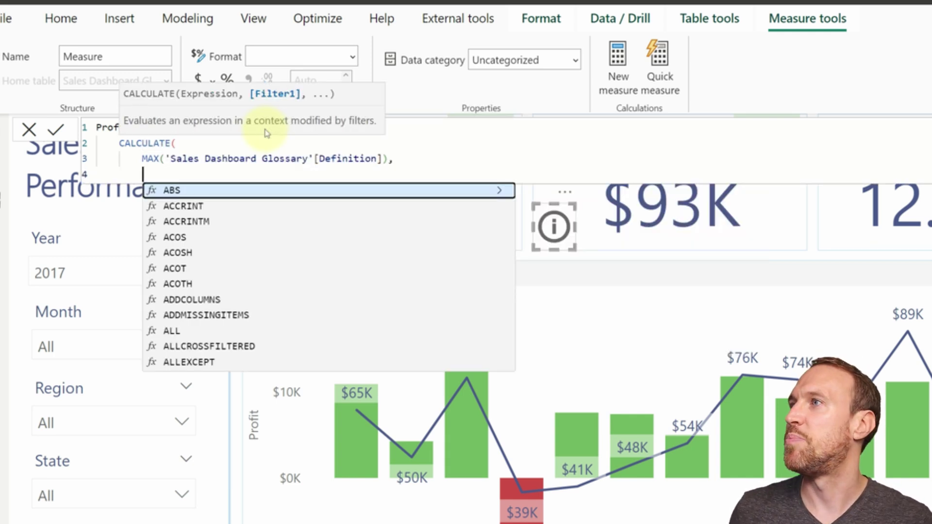
- Add the filter 'Sales Dashboard Glossary'[Term] = "Profit" to the measure and complete the formula
type("term")
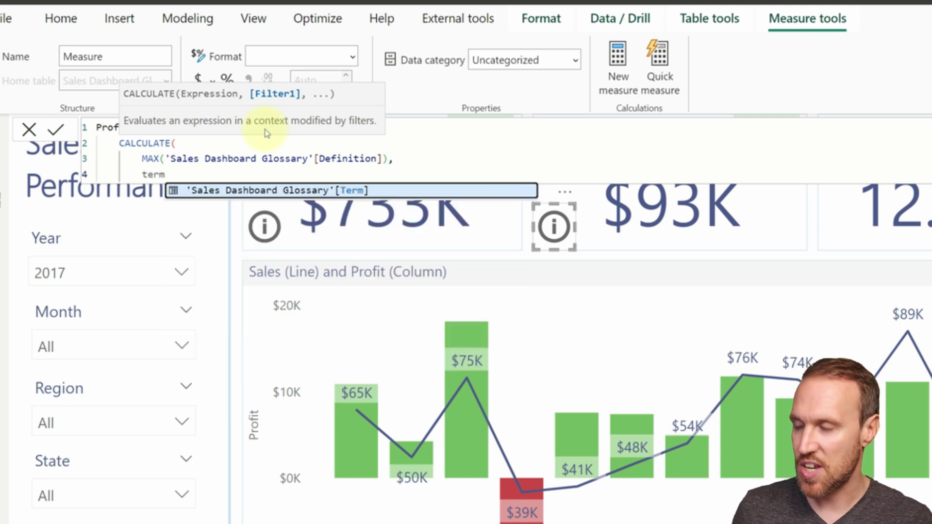
key("Tab")
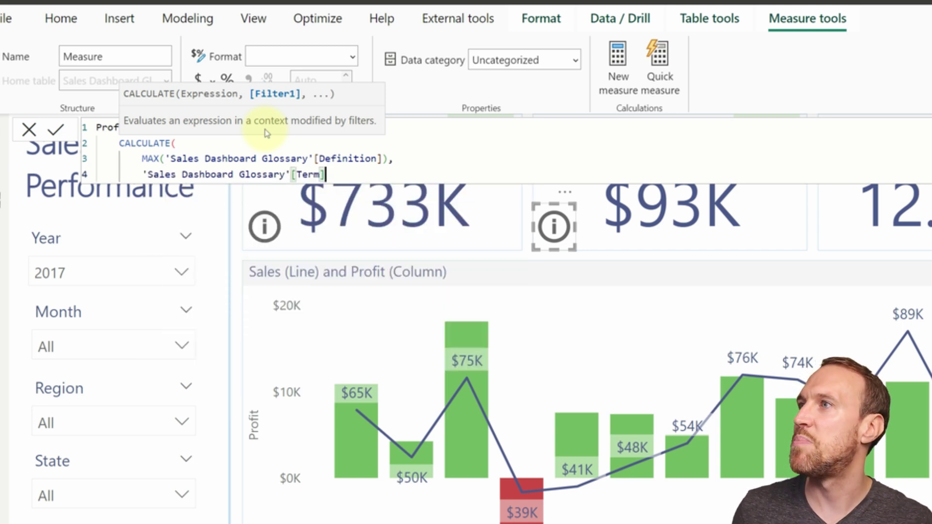
type("= \"Profit\"")
key("shift+Return")
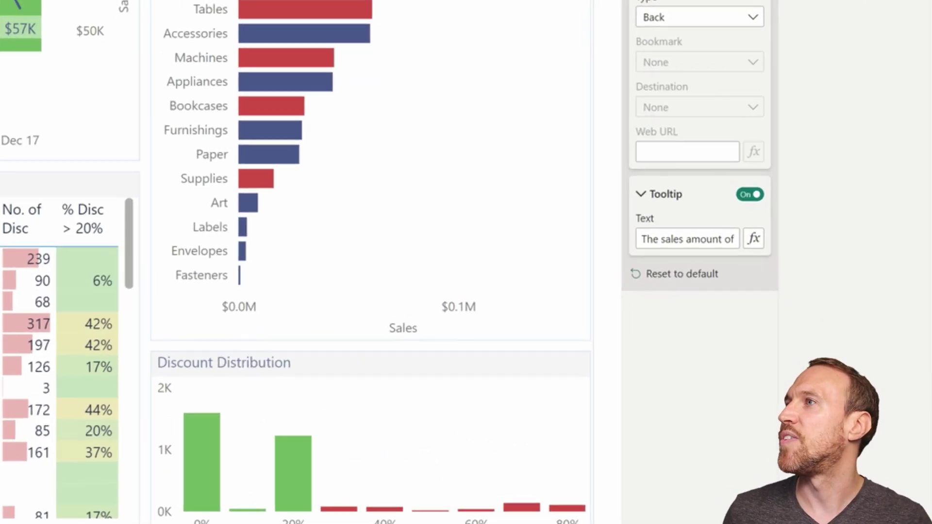
- Base the Profit card button's tooltip text on the field value of the Profit Tooltip measure
left_click(753, 238)
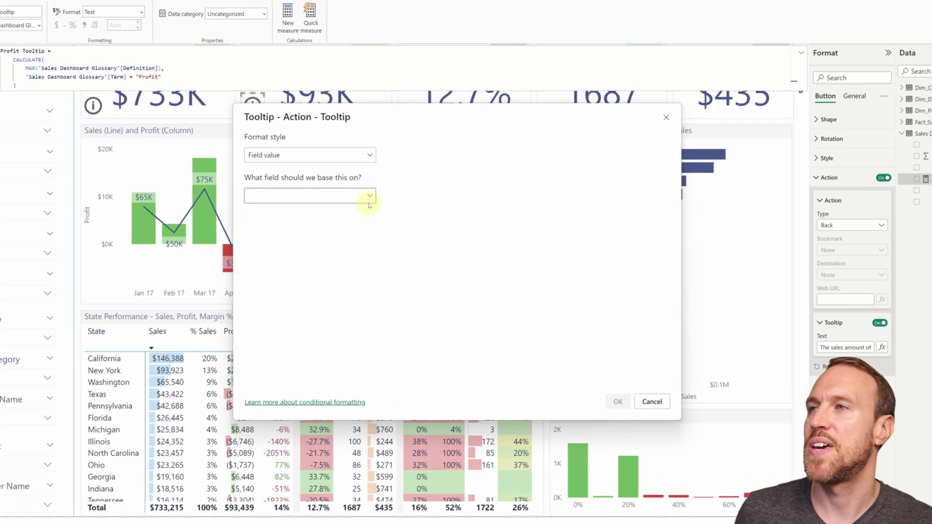
left_click(371, 202)
type("pro")
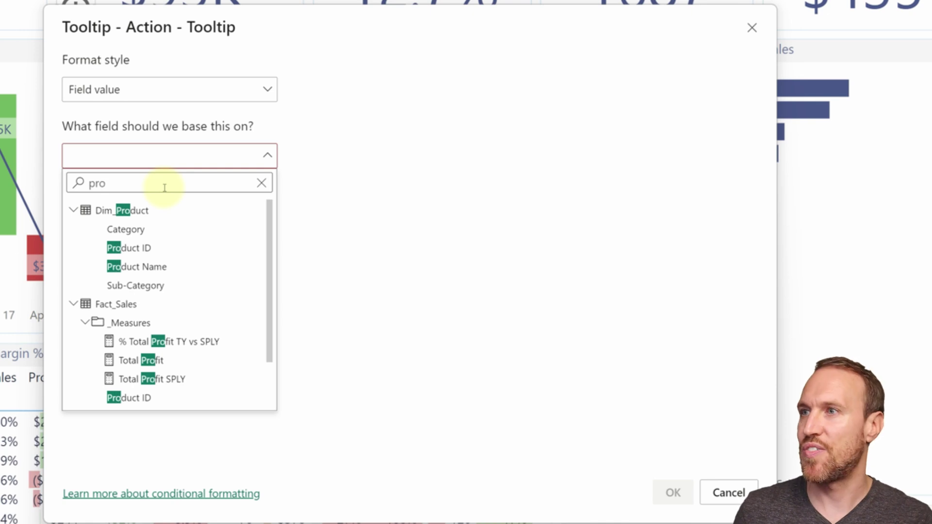
left_click(130, 343)
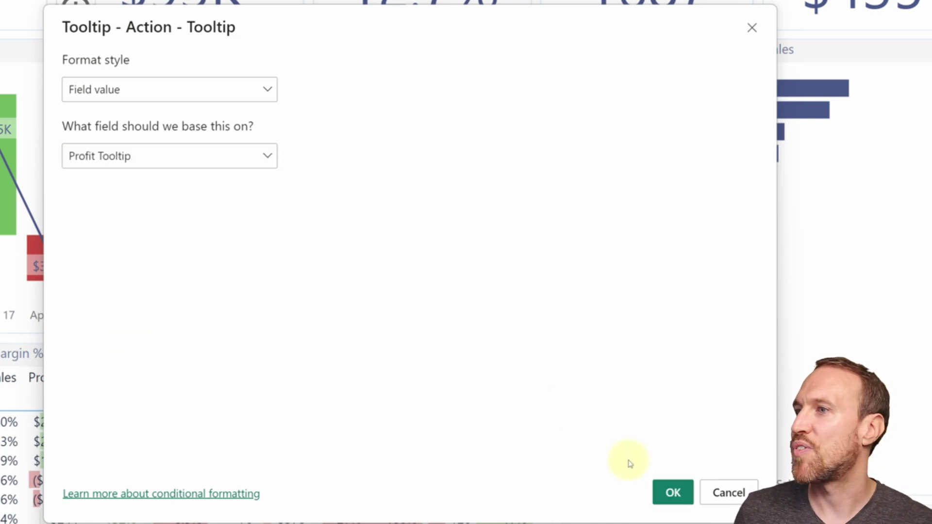
left_click(673, 493)
mouse_move(81, 7)
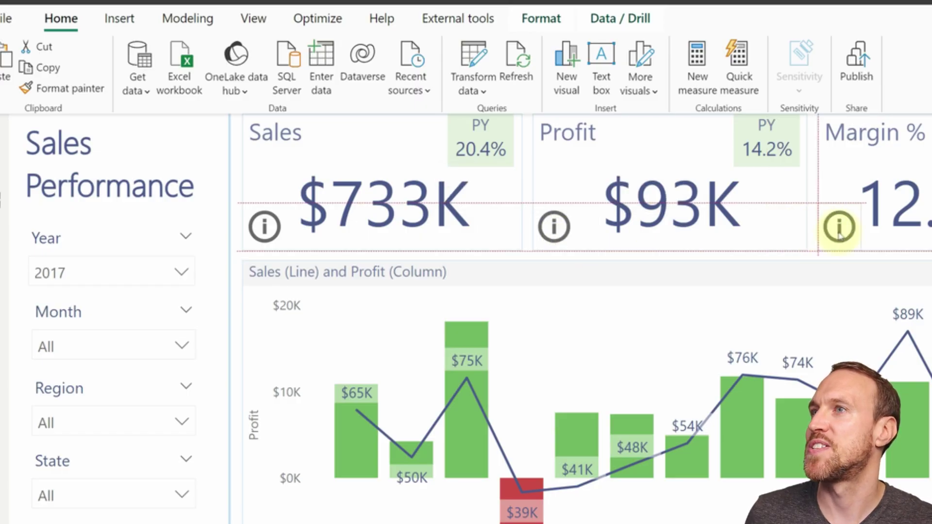
- Check the information button on the Margin % card and review the Profit Tooltip measure's formula
mouse_move(836, 232)
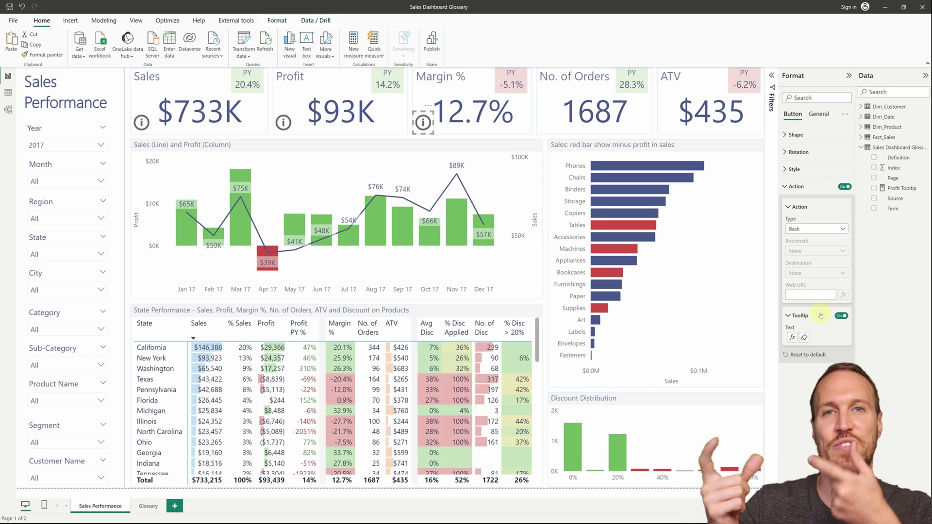
left_click(890, 190)
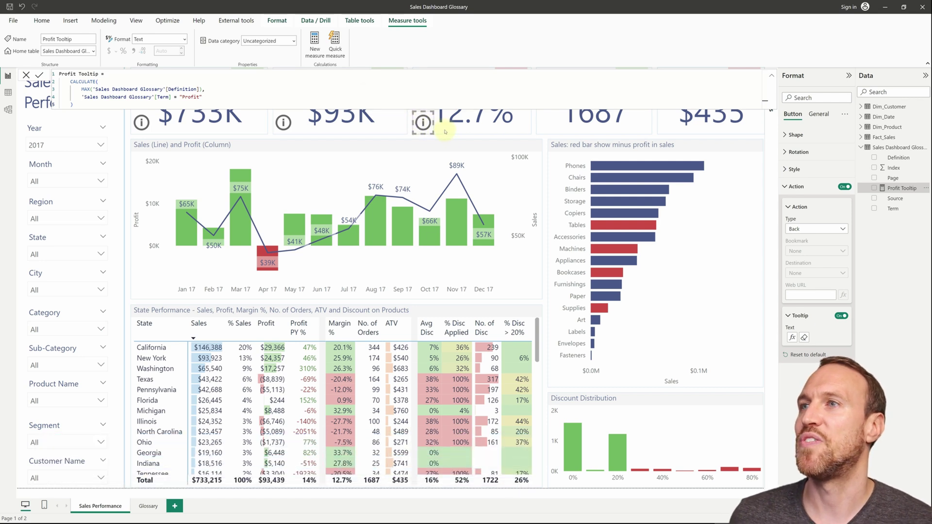
left_click(445, 132)
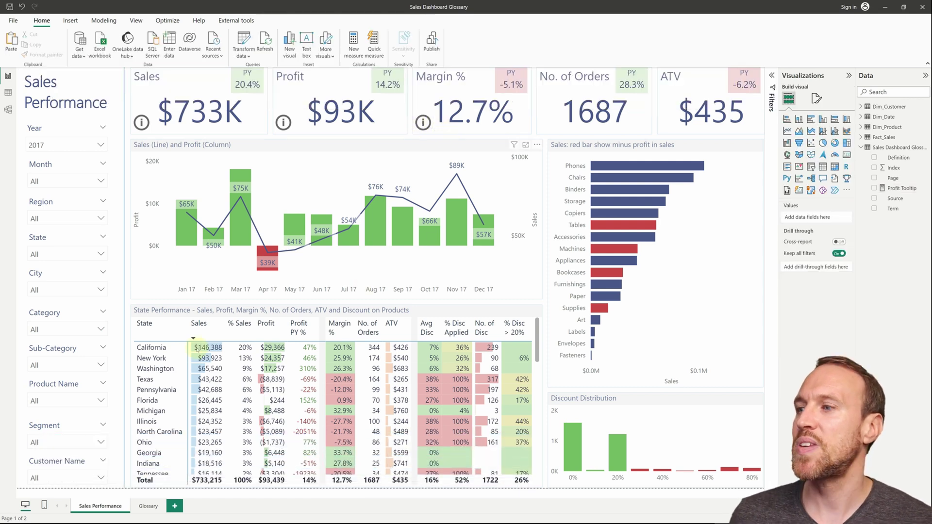
- Duplicate the Glossary page and rename the copy Glossary Tooltip
left_click(148, 506)
right_click(150, 507)
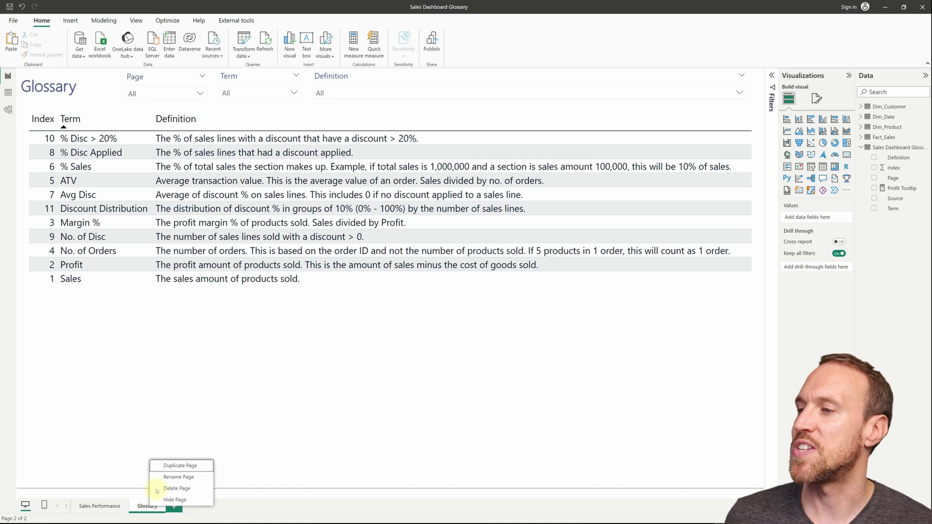
left_click(158, 466)
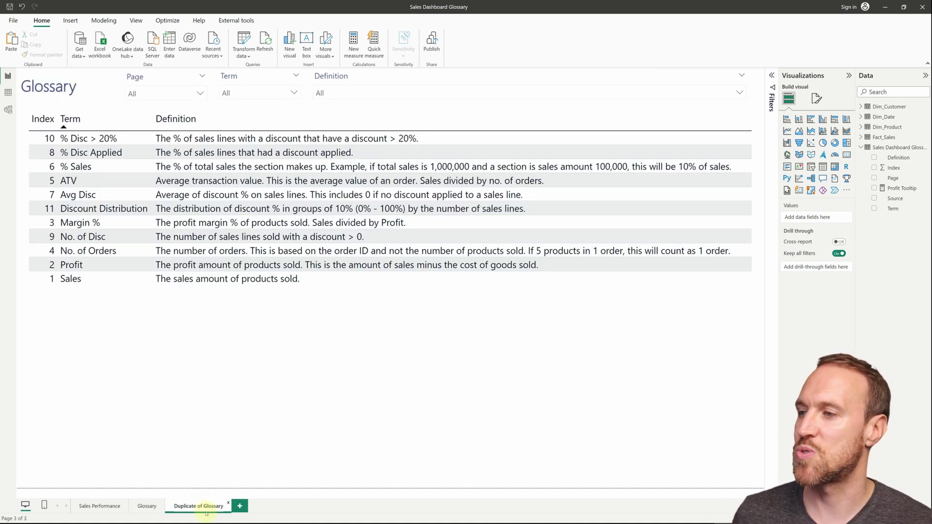
left_click(438, 344)
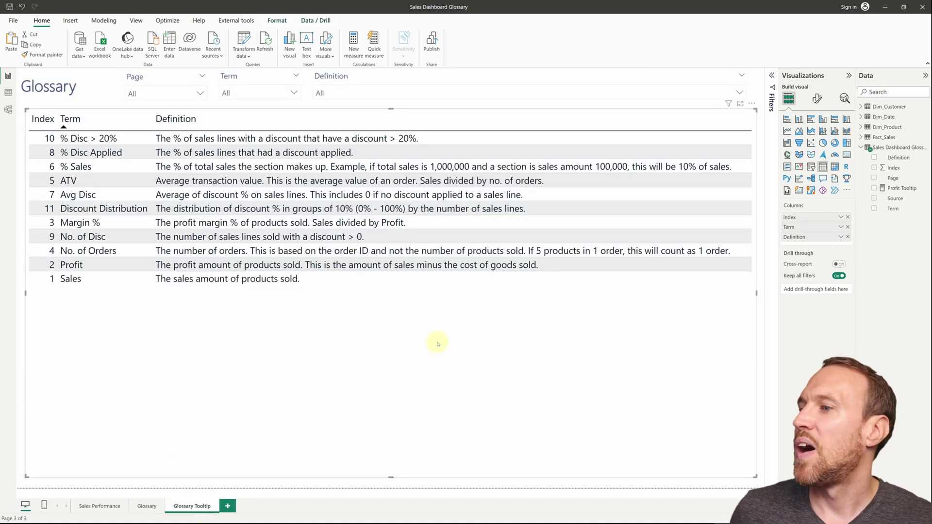
- Allow the Glossary Tooltip page to be used as a tooltip
left_click(759, 93)
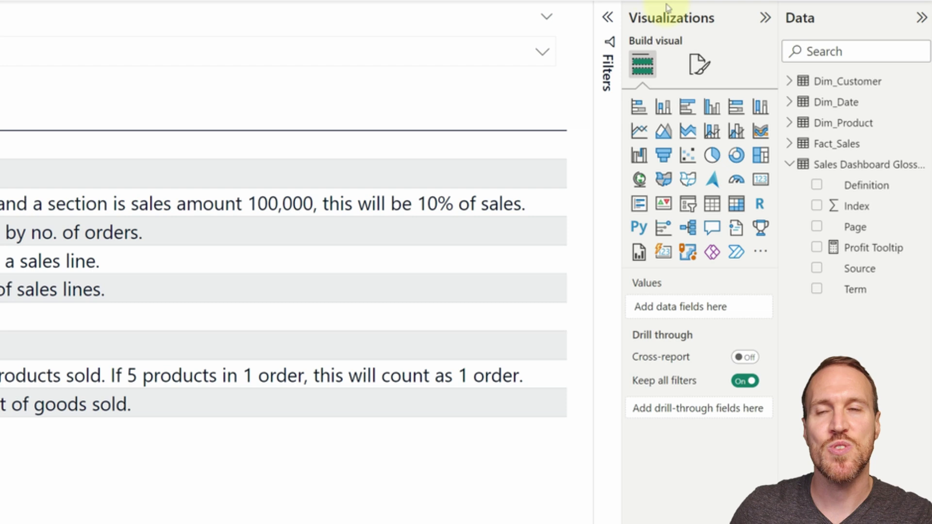
left_click(699, 65)
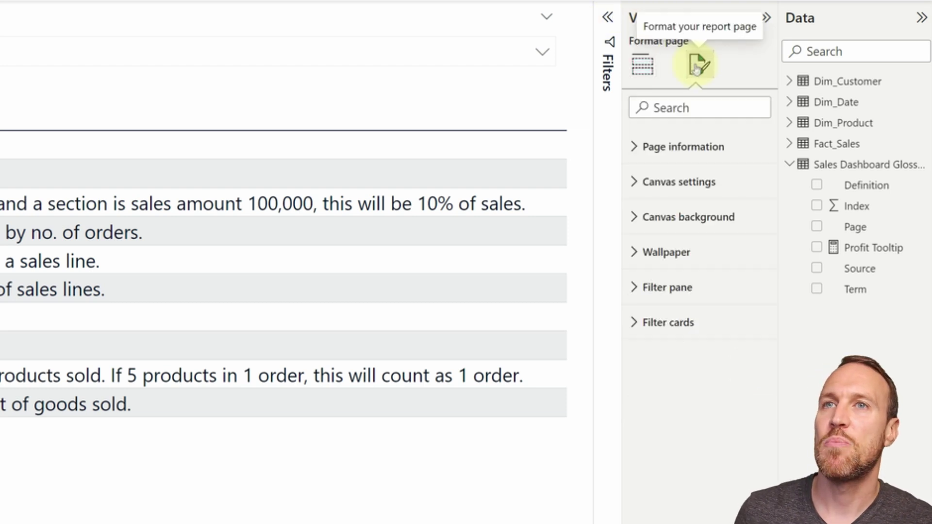
left_click(661, 147)
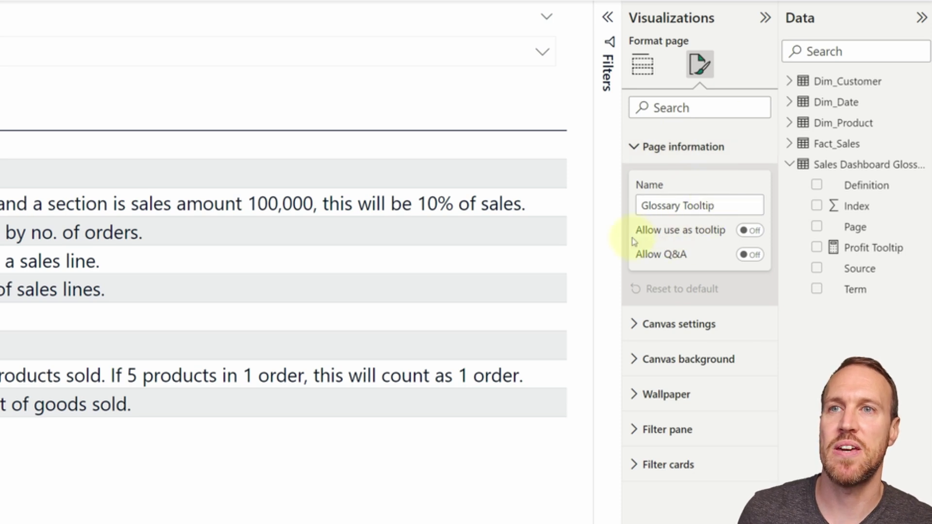
left_click(747, 233)
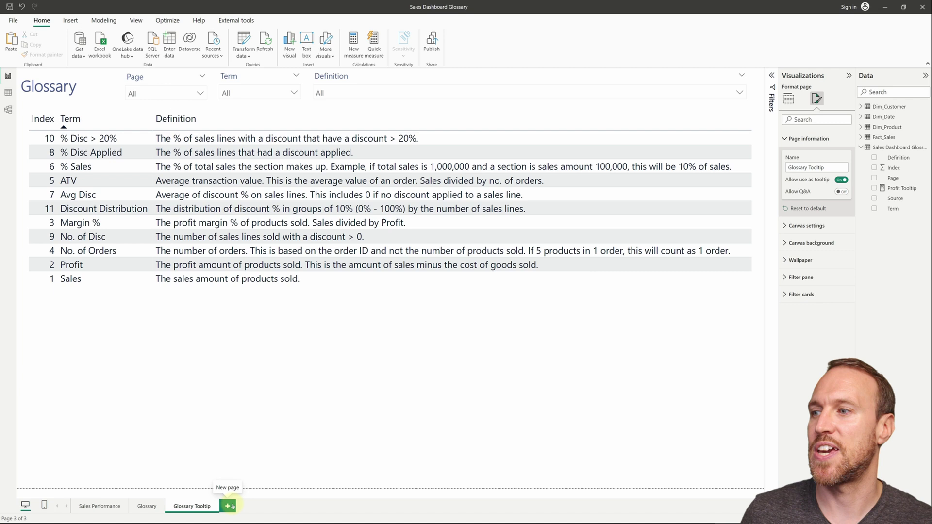
- Add a new report page and set its canvas type to Tooltip
left_click(228, 506)
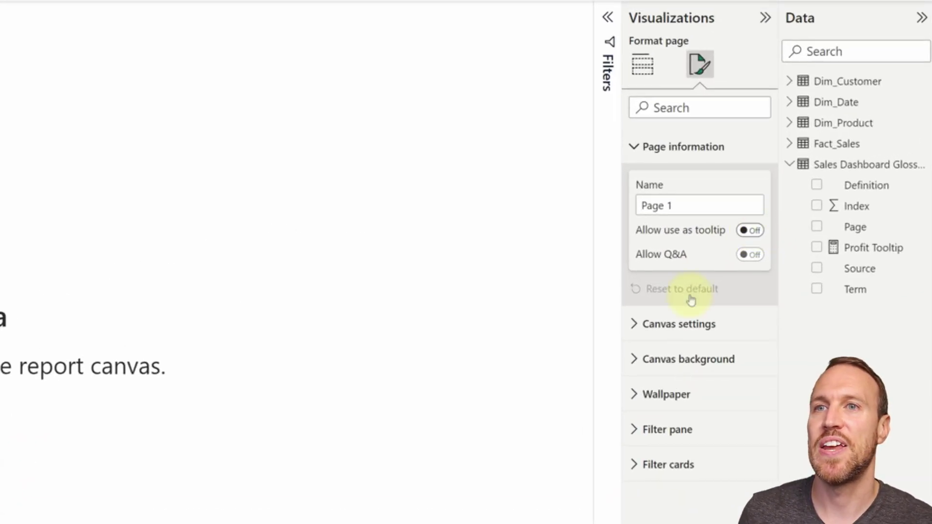
left_click(657, 330)
left_click(706, 383)
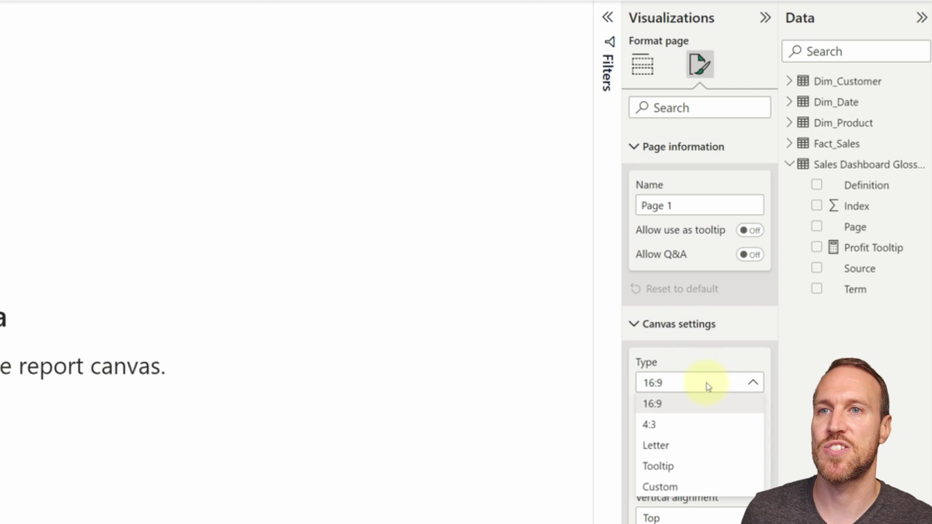
left_click(679, 472)
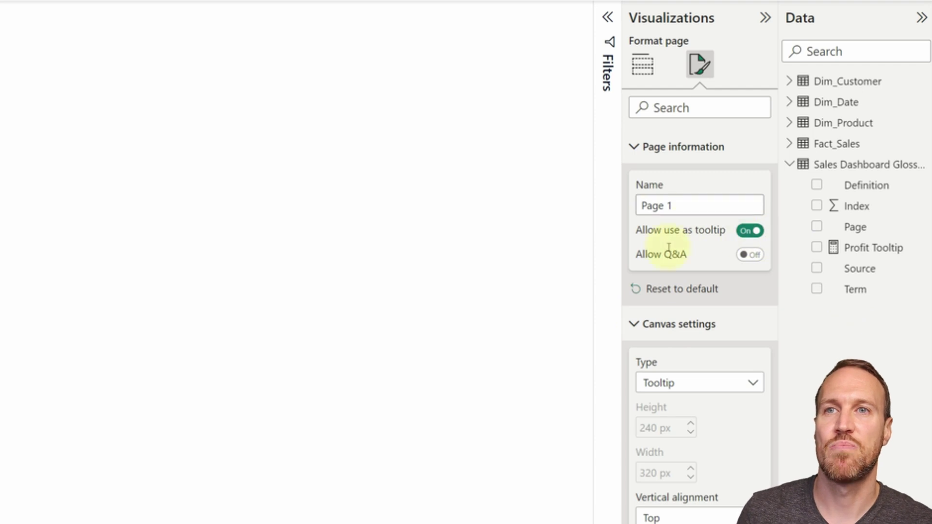
- Change the new page's canvas type to Custom and set its width to 500 px
left_click(680, 383)
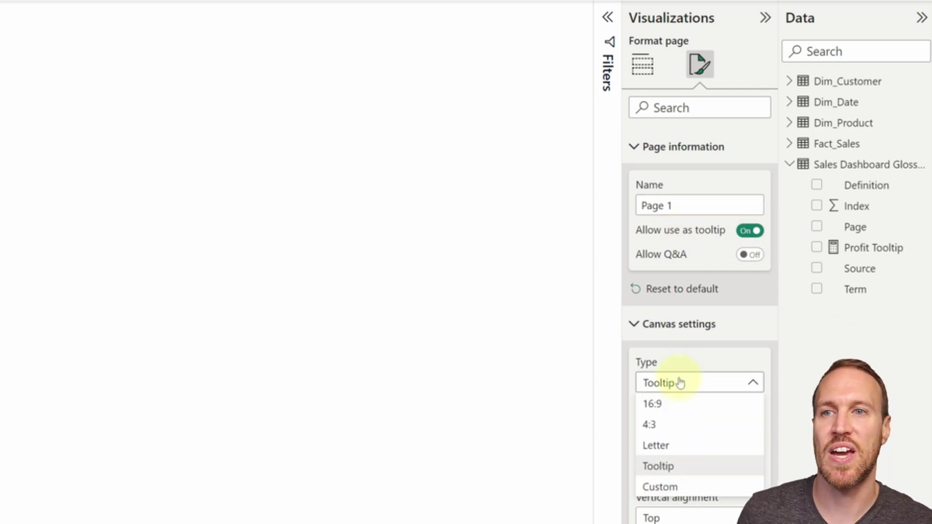
left_click(662, 487)
double_click(649, 473)
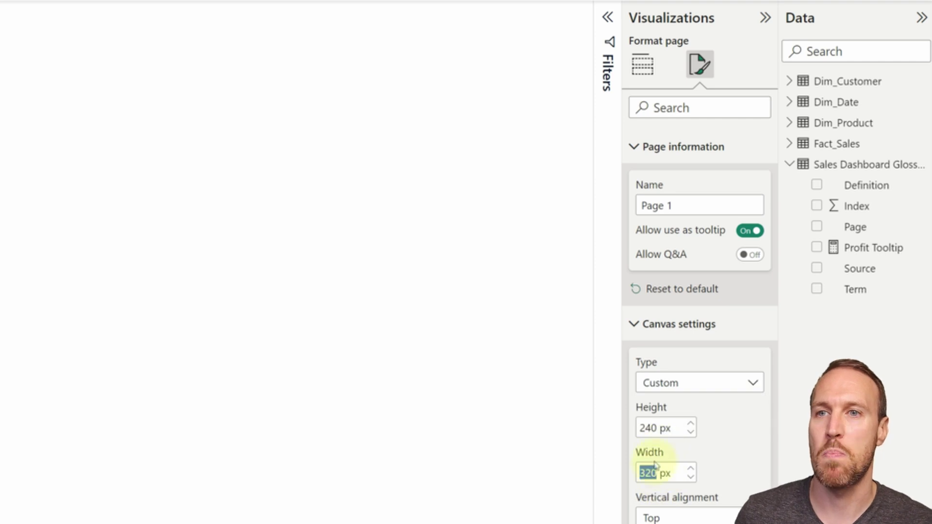
type("500")
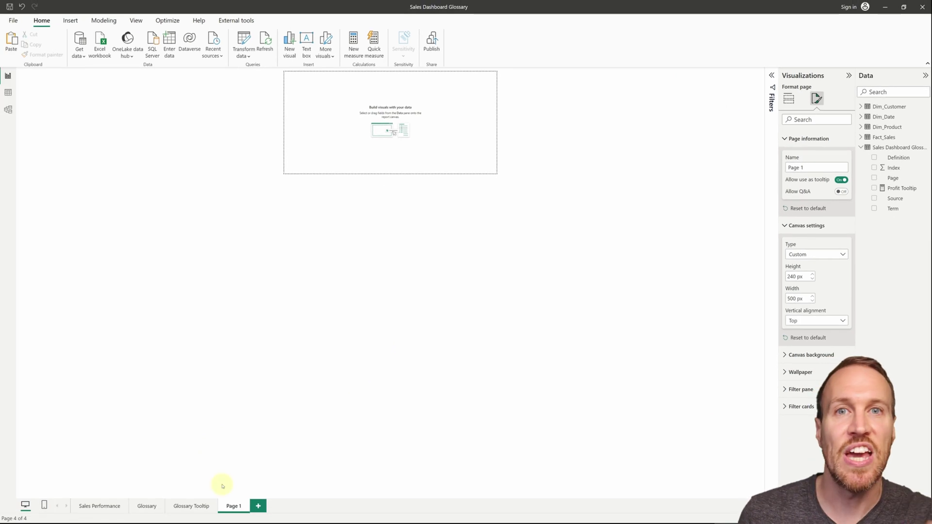
- Delete the newly added Page 1 from the report
right_click(232, 506)
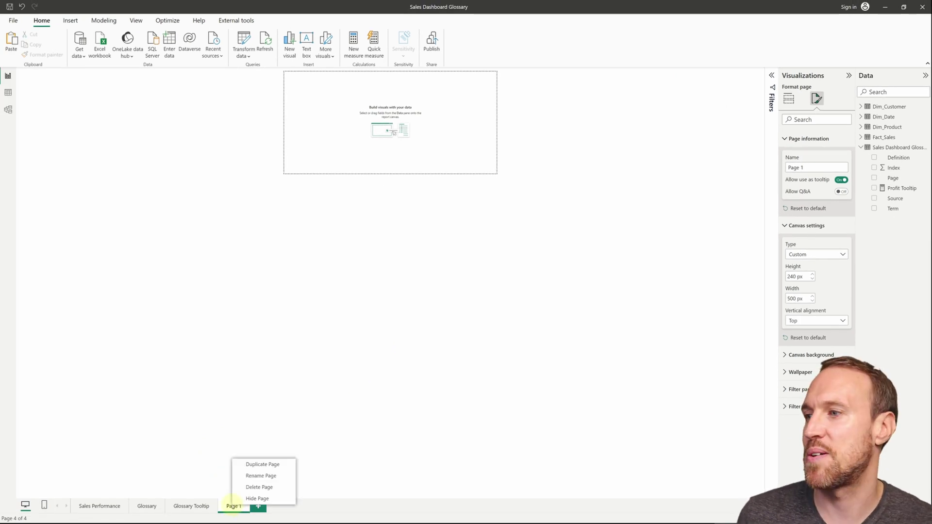
left_click(264, 487)
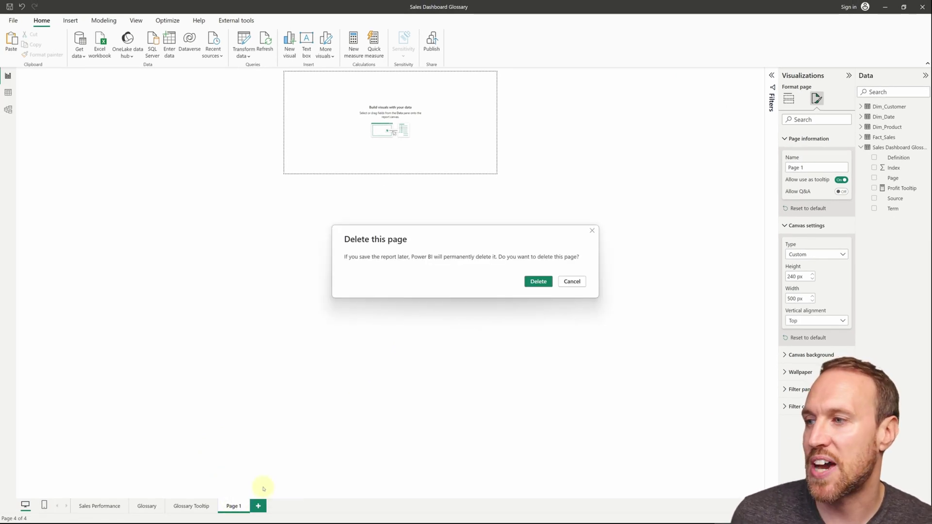
left_click(535, 284)
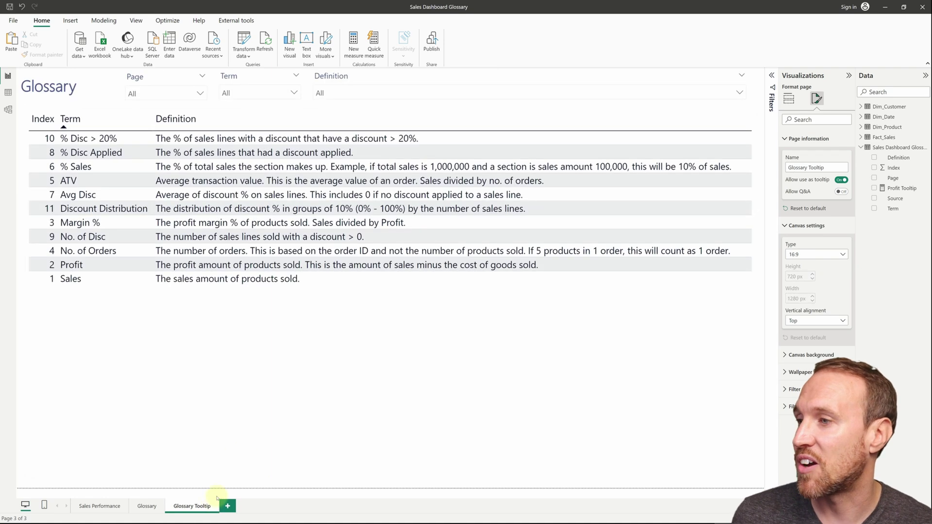
- Hide the Glossary Tooltip page in the report
right_click(203, 506)
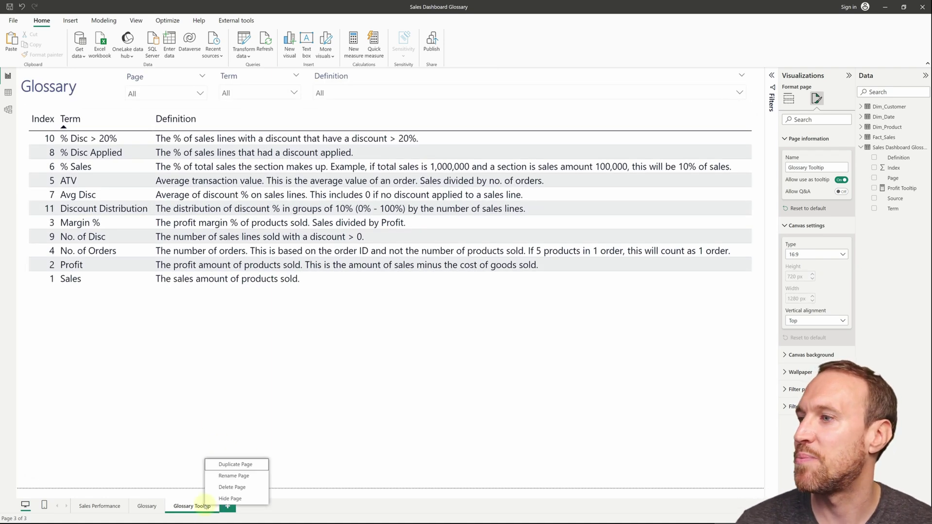
left_click(231, 489)
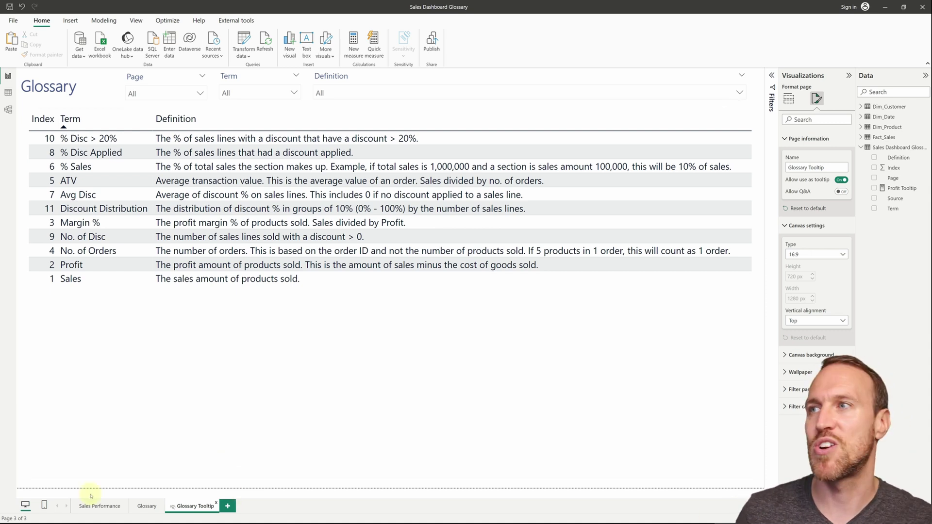
- On the Sales Performance page, examine the tooltip options under the selected information button's action settings
left_click(102, 508)
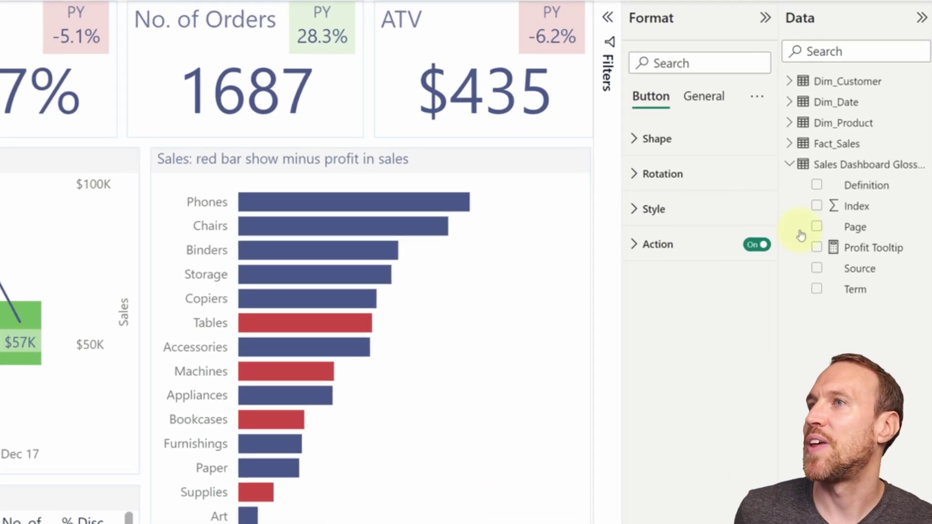
left_click(641, 245)
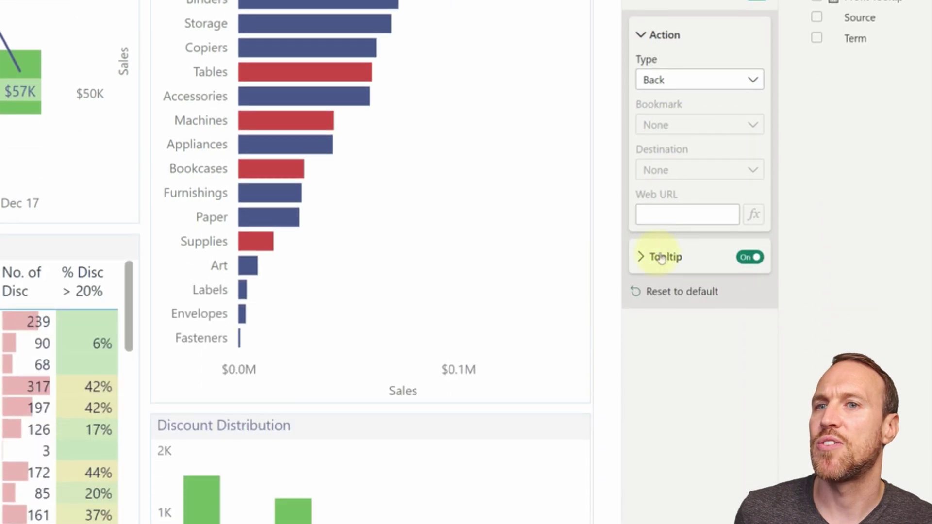
left_click(650, 508)
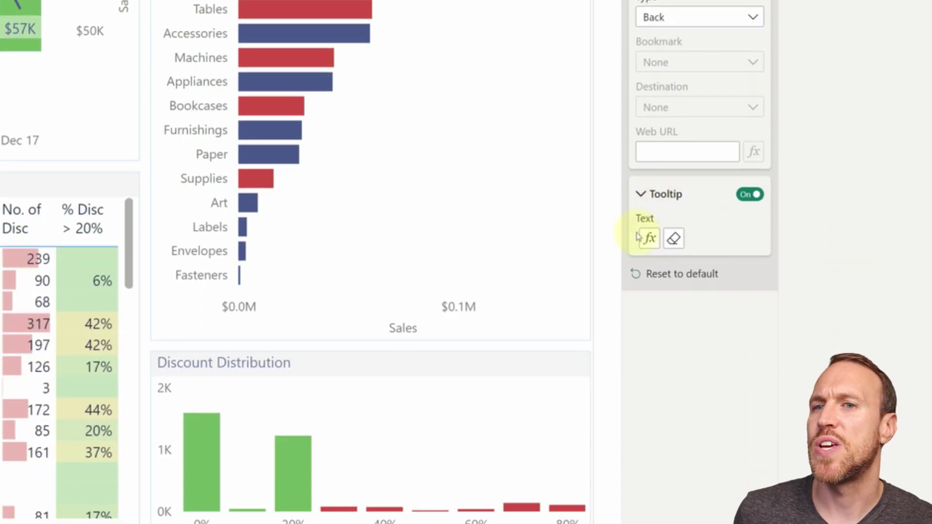
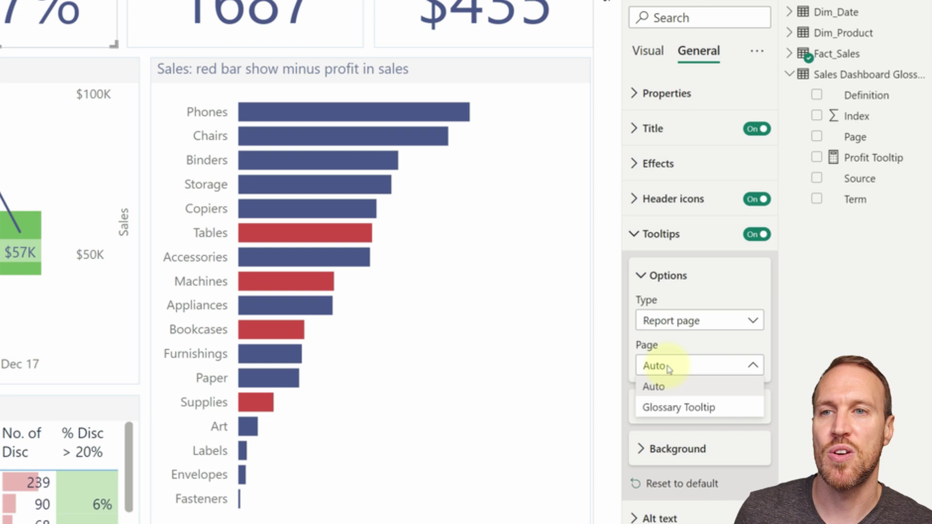
- Set the Margin % card's report page tooltip to Glossary Tooltip and preview it on the card
left_click(674, 410)
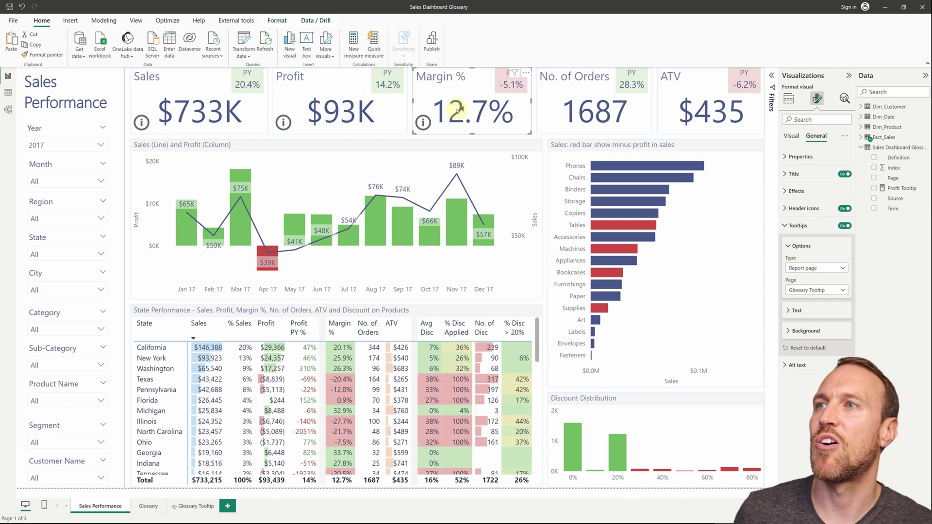
mouse_move(457, 109)
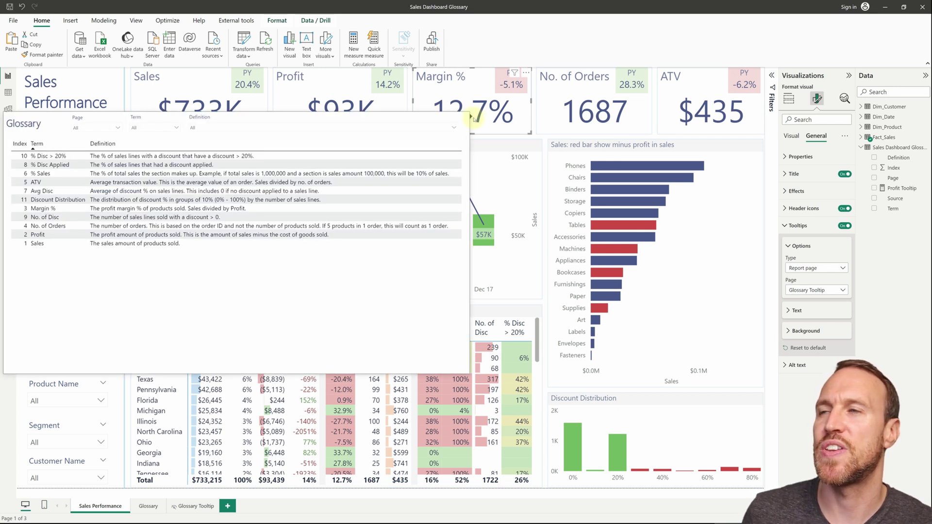
- Review the Discount Distribution chart's tooltip options, assign the Glossary Tooltip page to the sales bar chart, and preview the tooltips
left_click(616, 402)
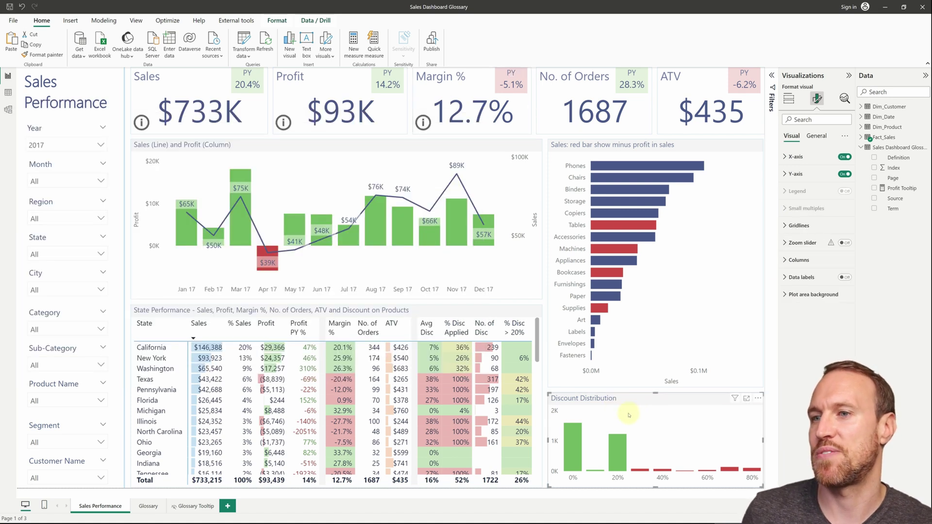
left_click(817, 136)
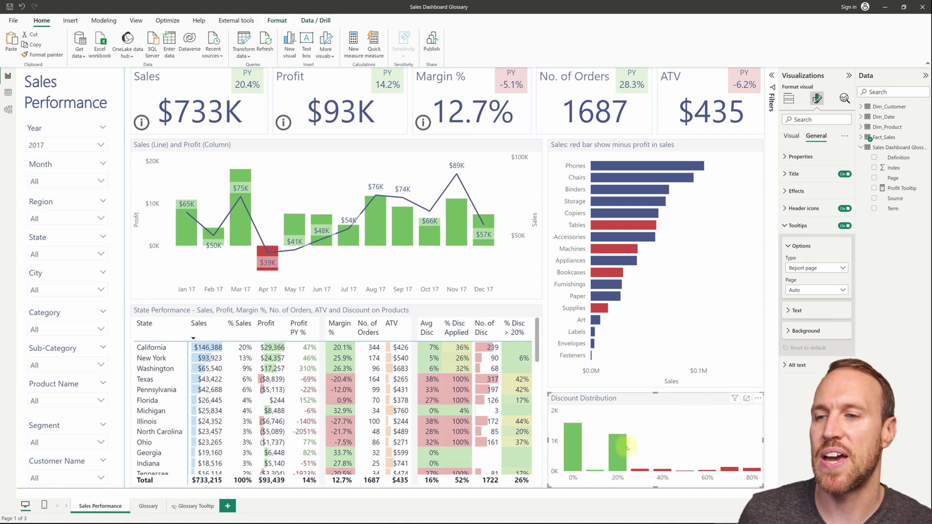
left_click(721, 153)
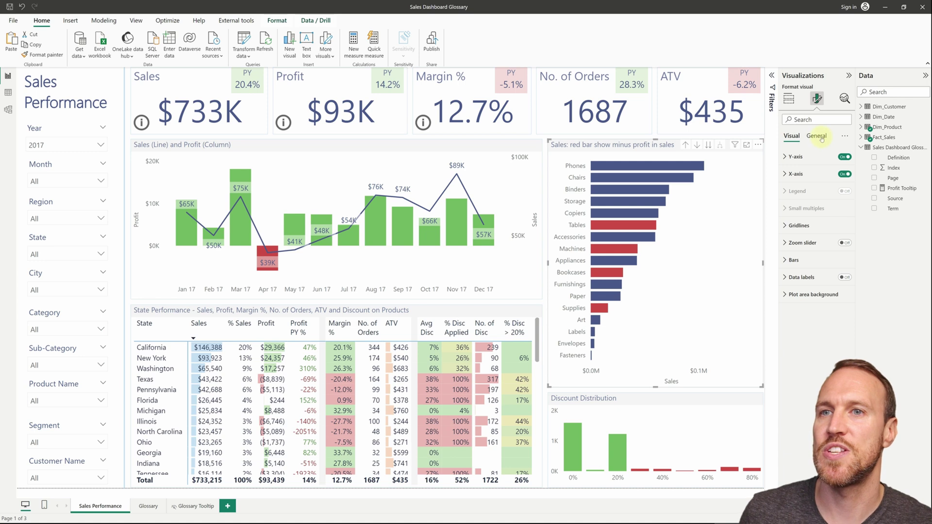
left_click(819, 137)
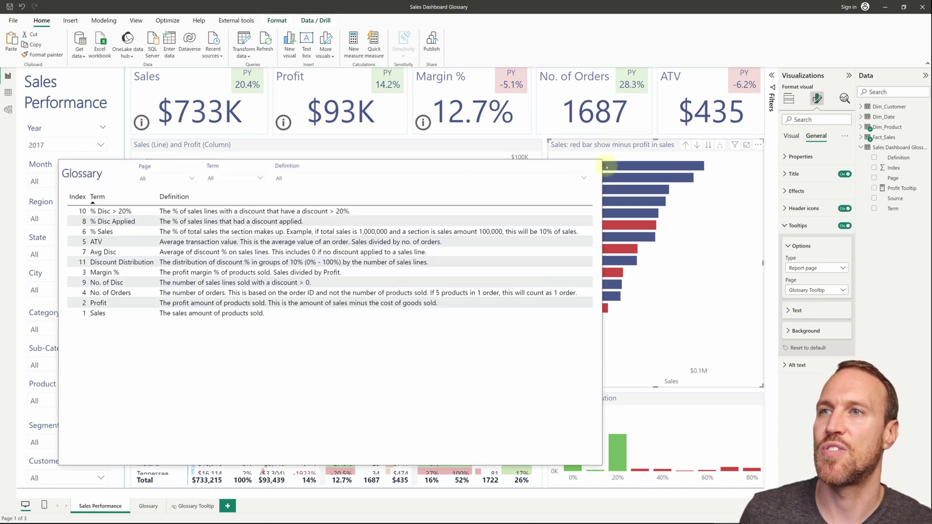
mouse_move(664, 220)
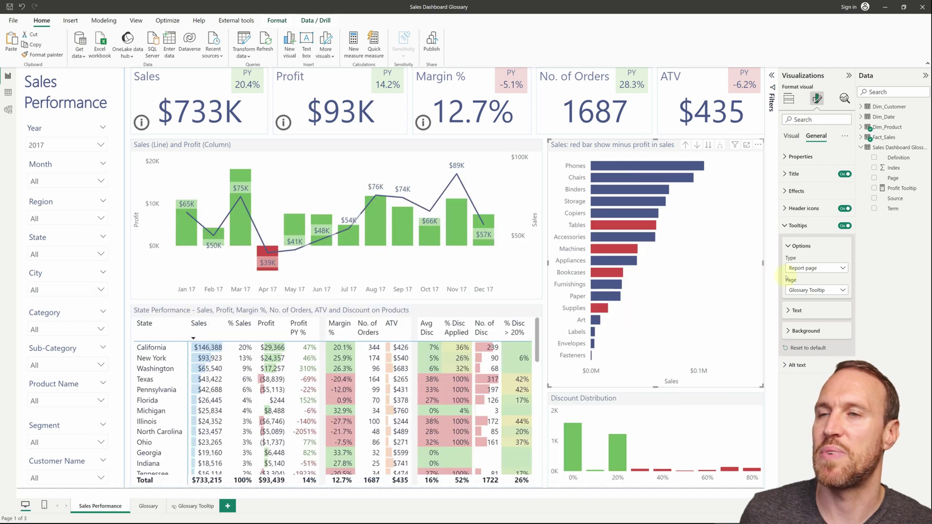
mouse_move(473, 104)
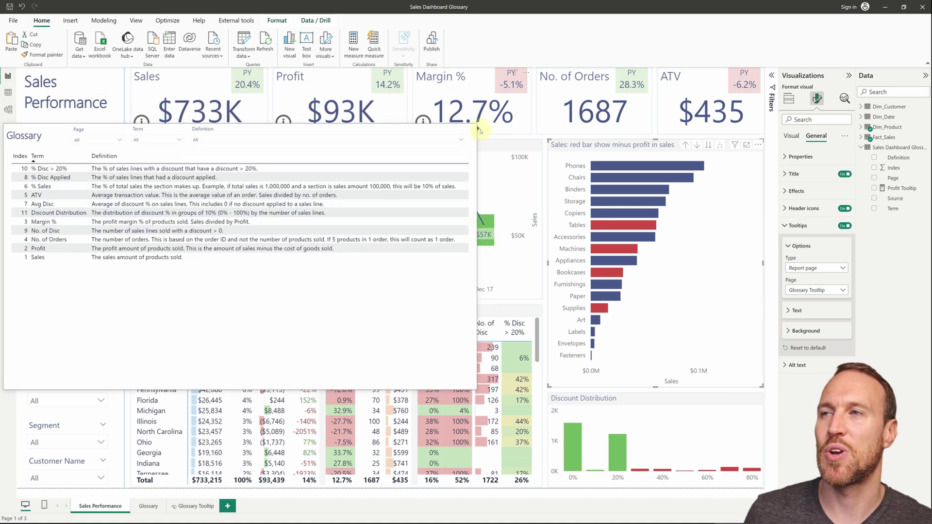
mouse_move(423, 123)
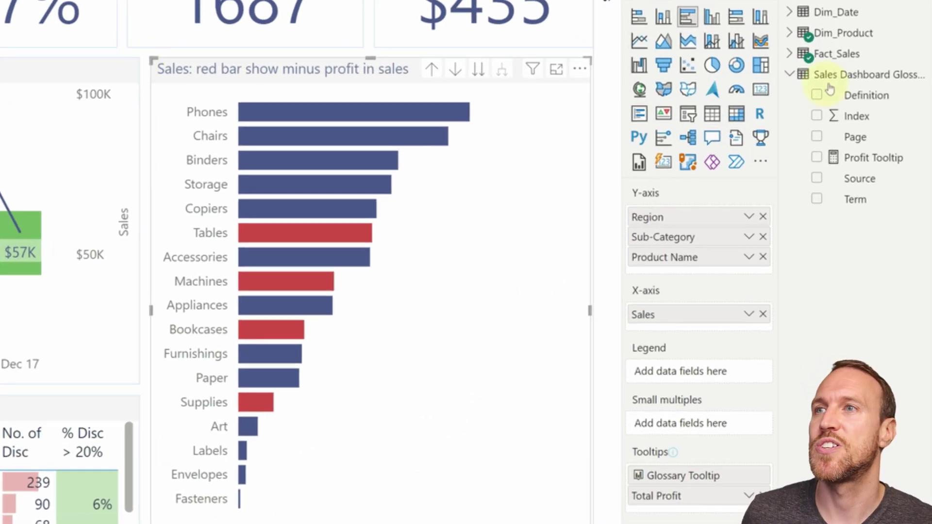
- Insert an empty card visual, shrink it, and place it at the lower edge of the Margin % card
key("Escape")
left_click(761, 89)
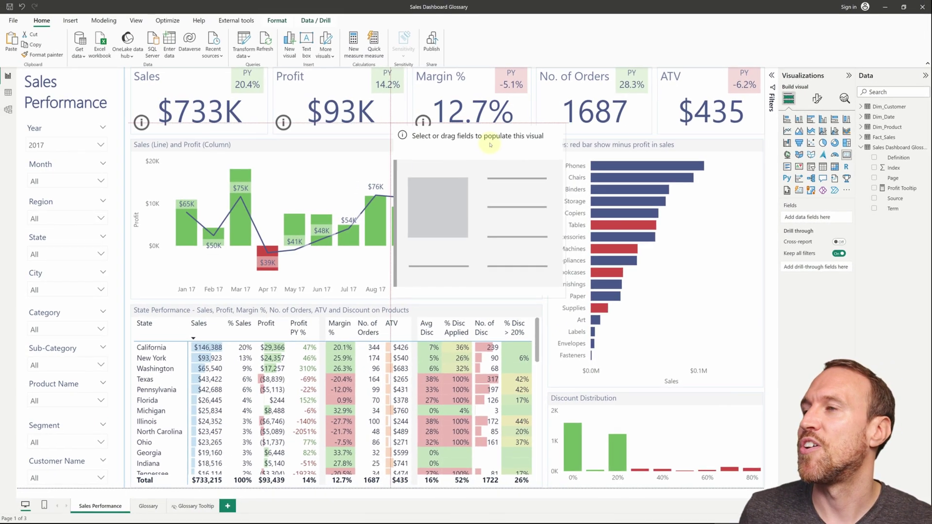
left_click_drag(559, 290, 485, 206)
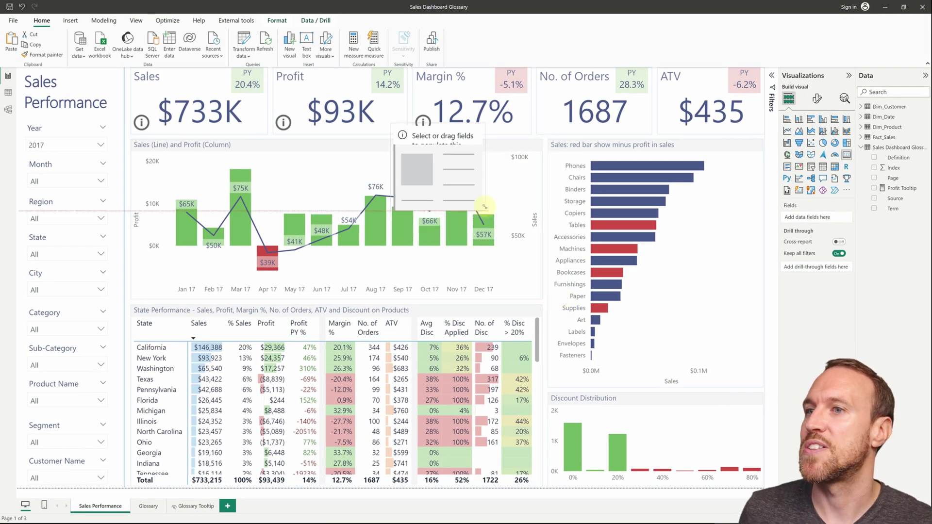
left_click_drag(449, 154, 466, 151)
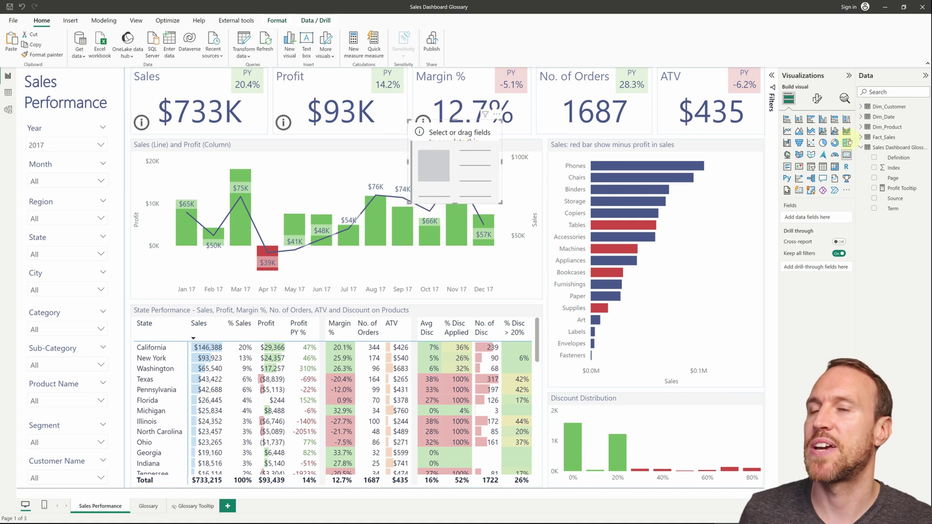
- Find the _Blank measure in the Dim_Date table and add it to the new card
left_click(882, 99)
type("blank")
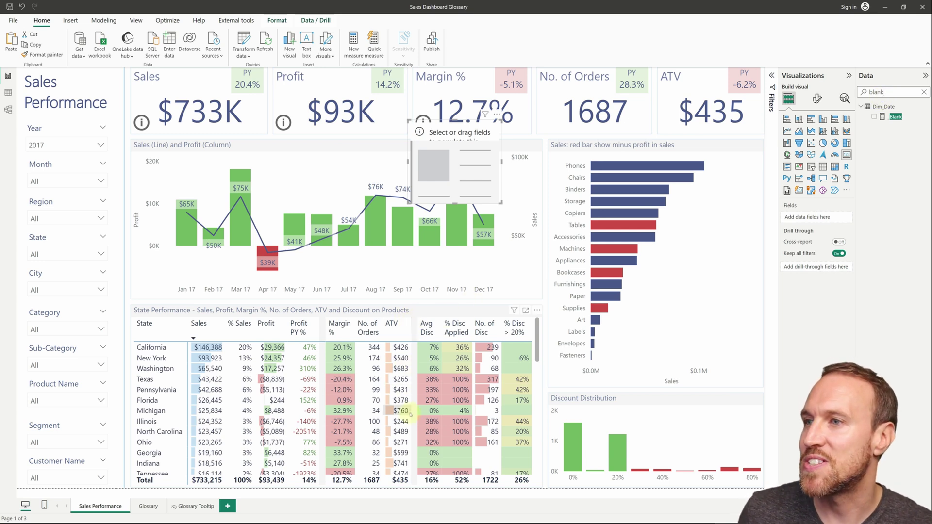
left_click(896, 117)
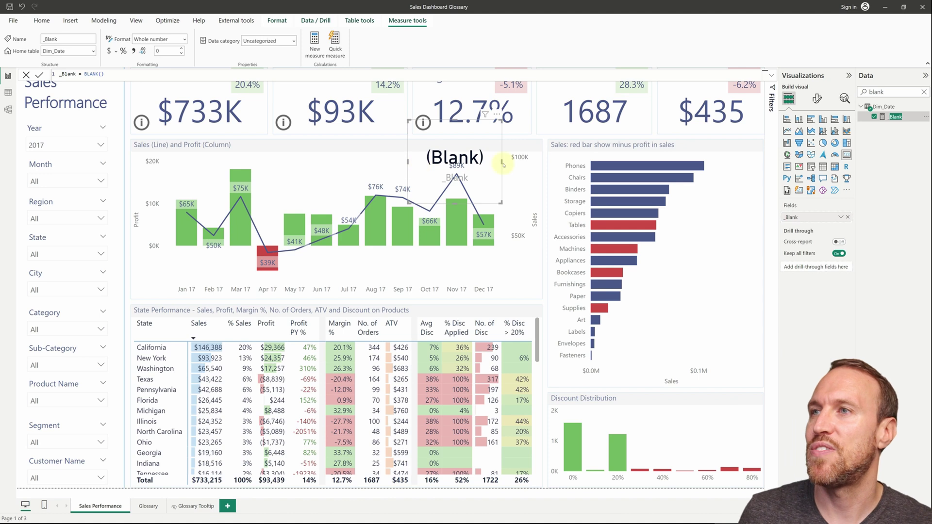
- Set the category label color of the _Blank card to white
left_click(818, 99)
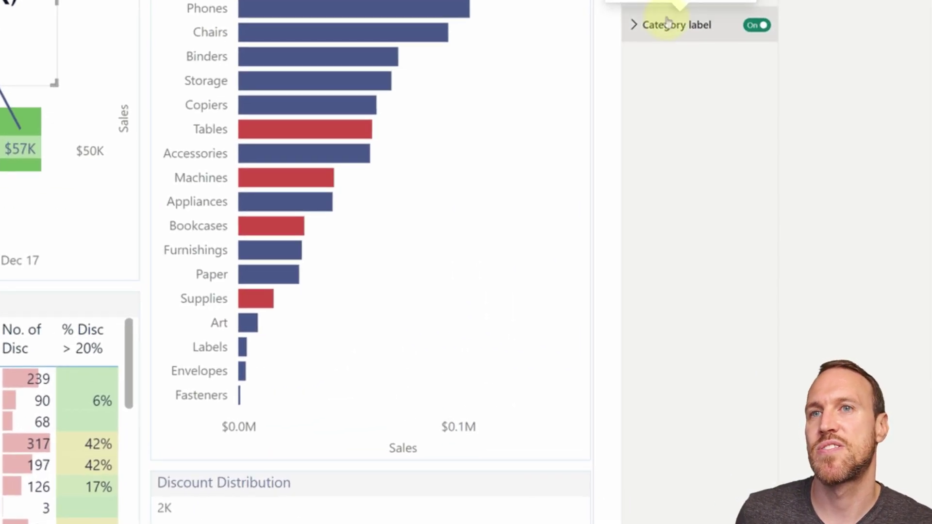
left_click(668, 24)
left_click(672, 156)
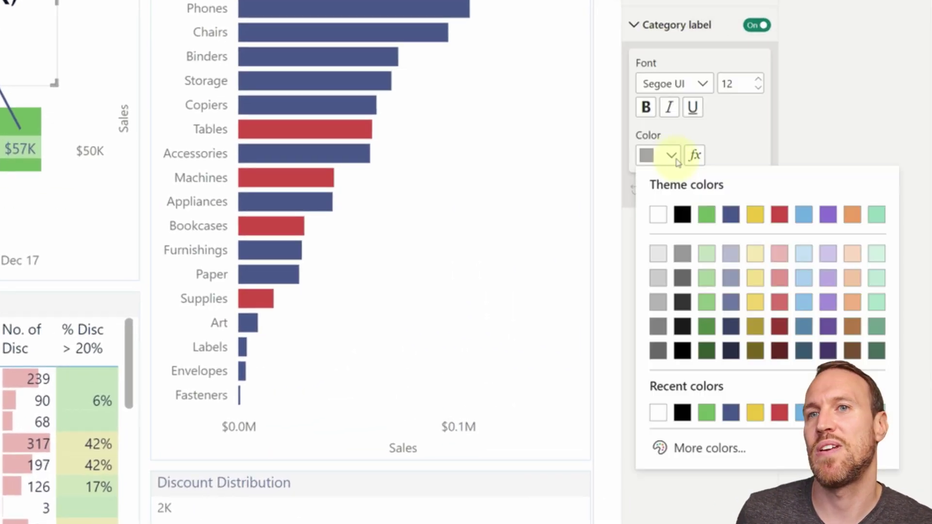
left_click(656, 215)
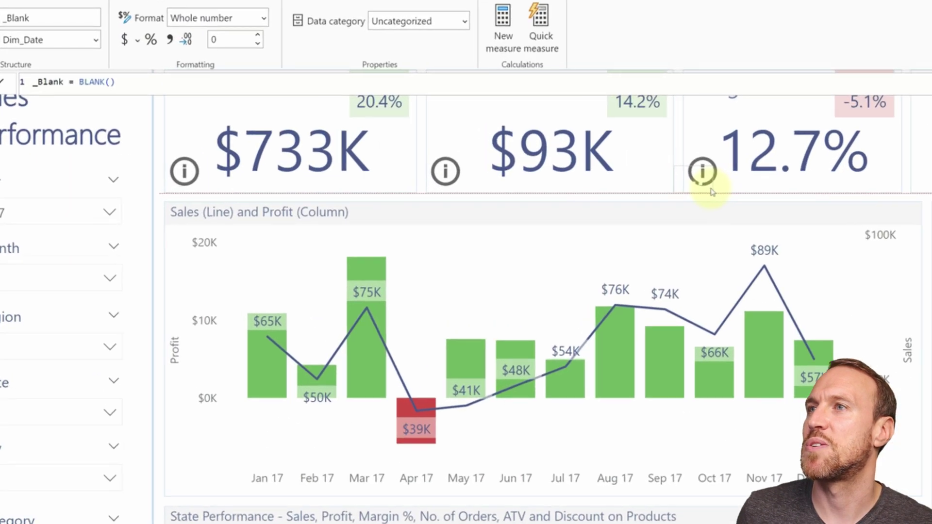
- Redefine the _Blank measure as "" and fit its small card over the Margin % information icon
left_click(705, 173)
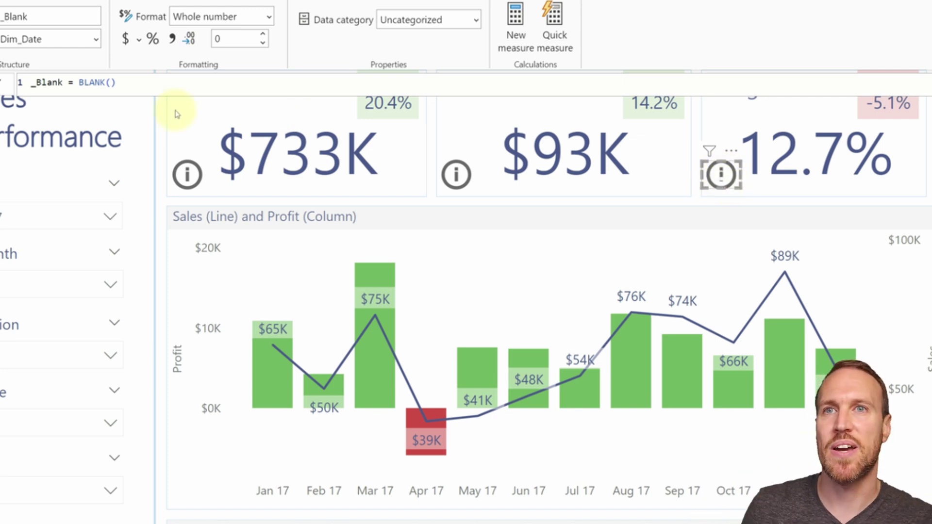
left_click_drag(115, 82, 79, 82)
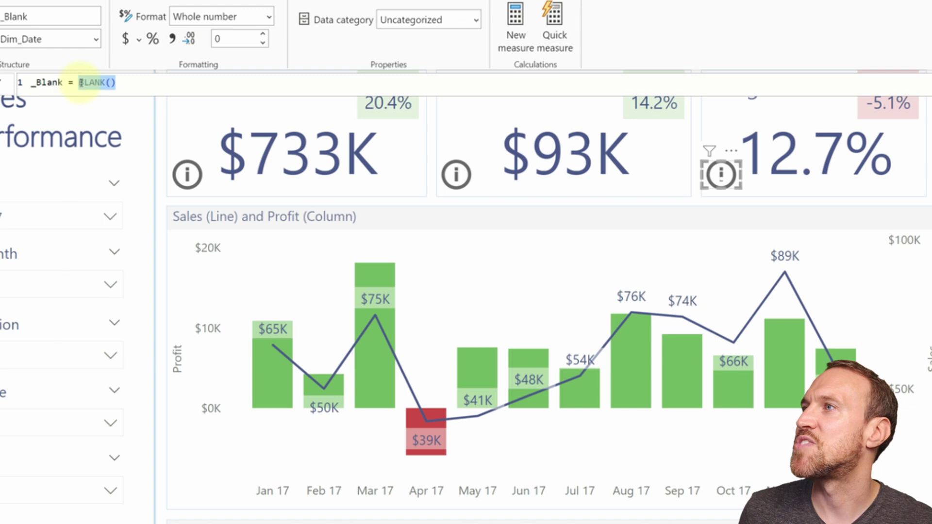
key("BackSpace")
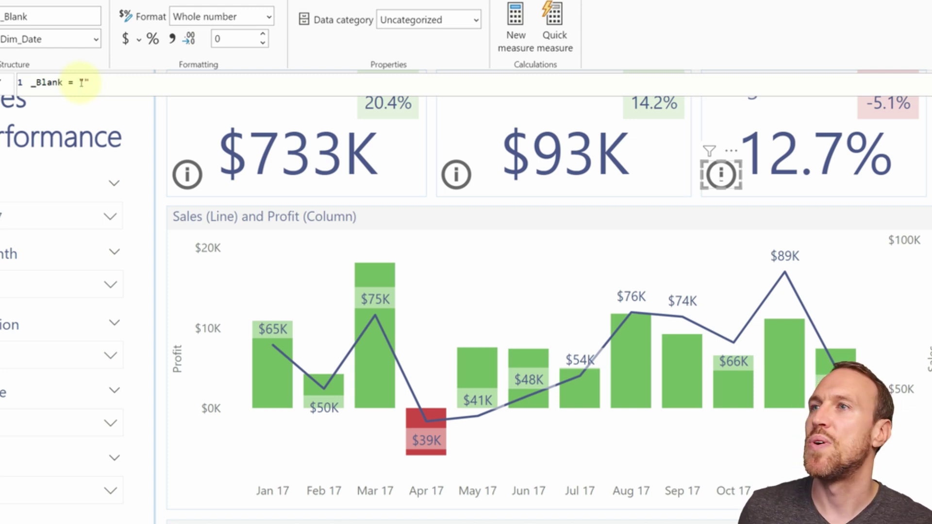
key("Return")
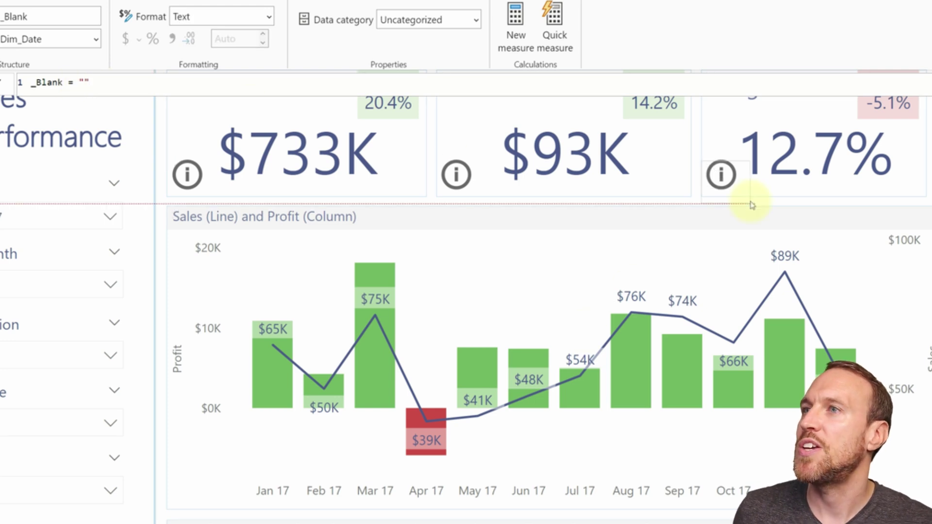
left_click_drag(743, 194, 732, 189)
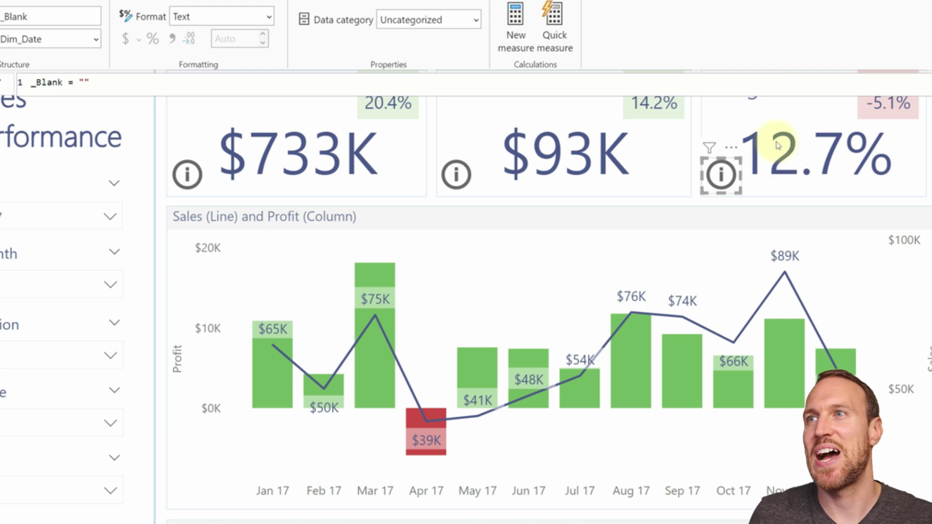
- Turn off tooltips for the Margin % card itself
mouse_move(718, 177)
left_click(826, 146)
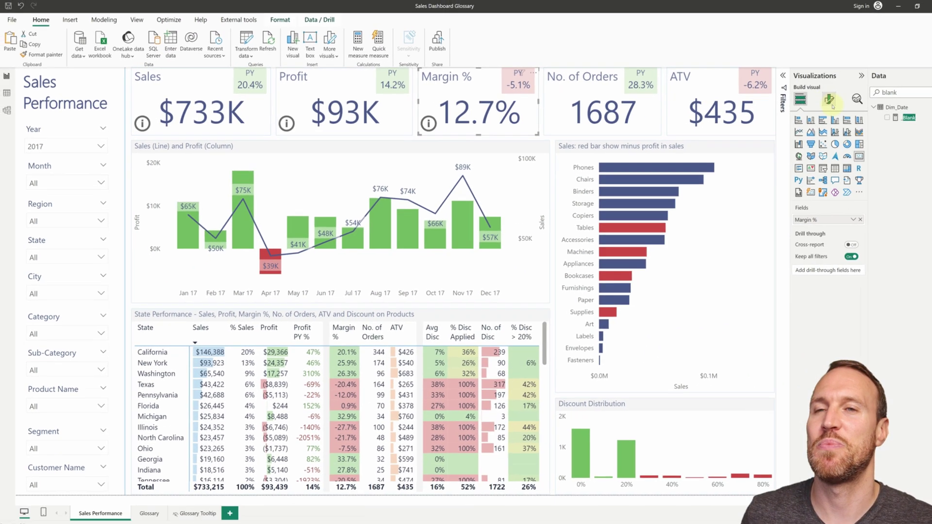
left_click(818, 99)
left_click(819, 140)
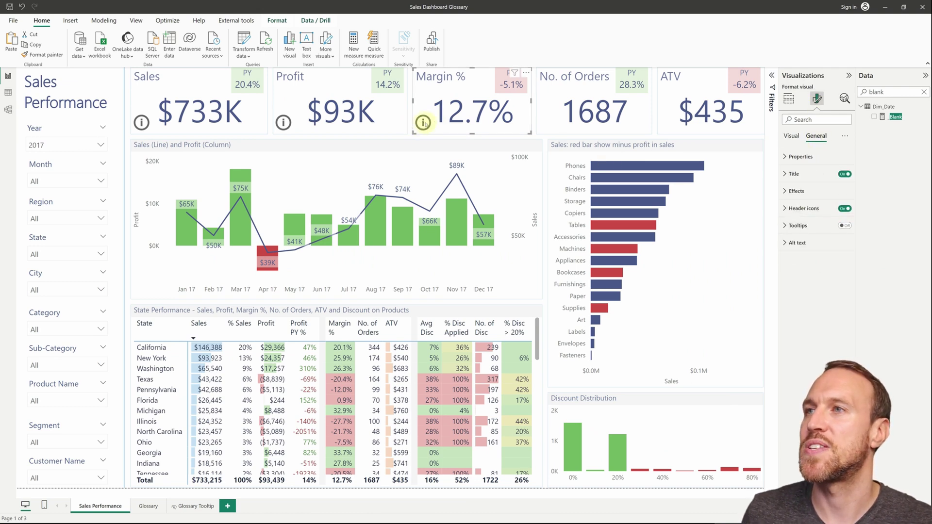
- Turn on tooltips for the small _Blank card over the information icon, assign the Glossary Tooltip page, and preview it
left_click(424, 123)
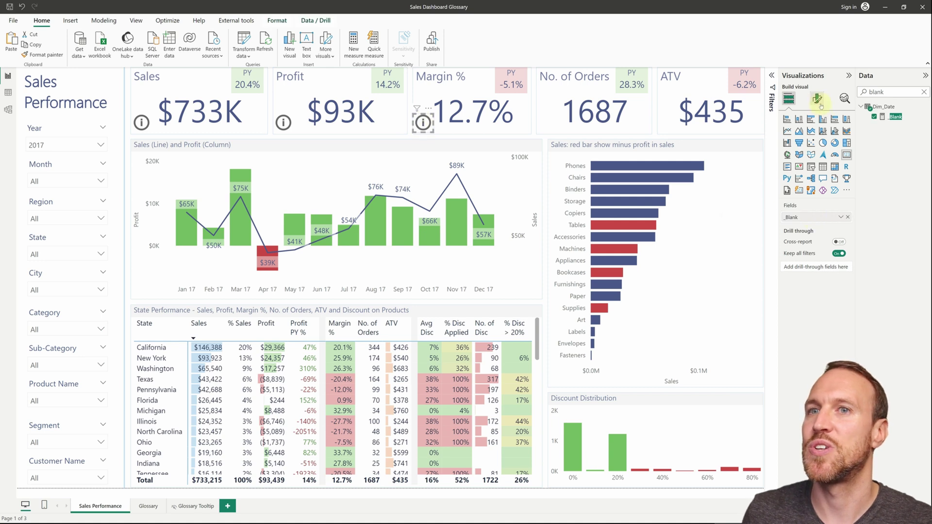
left_click(818, 99)
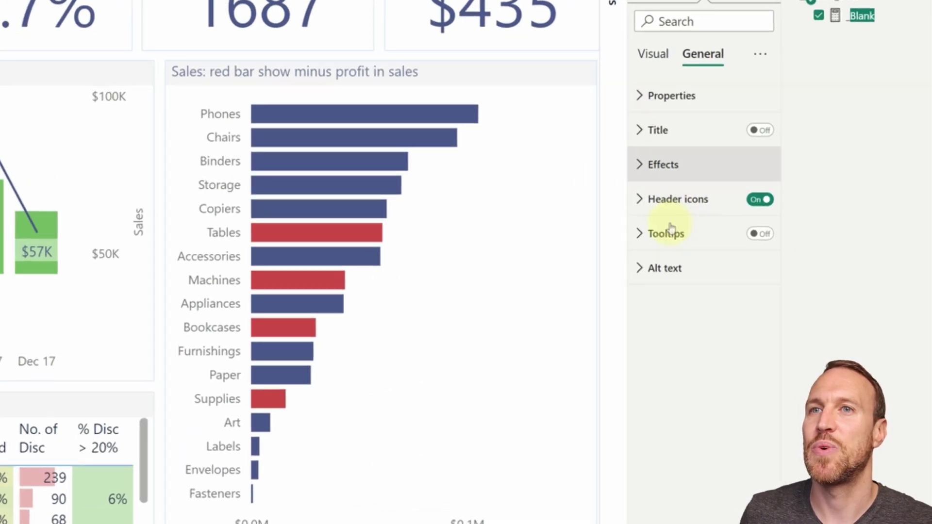
left_click(763, 233)
left_click(687, 236)
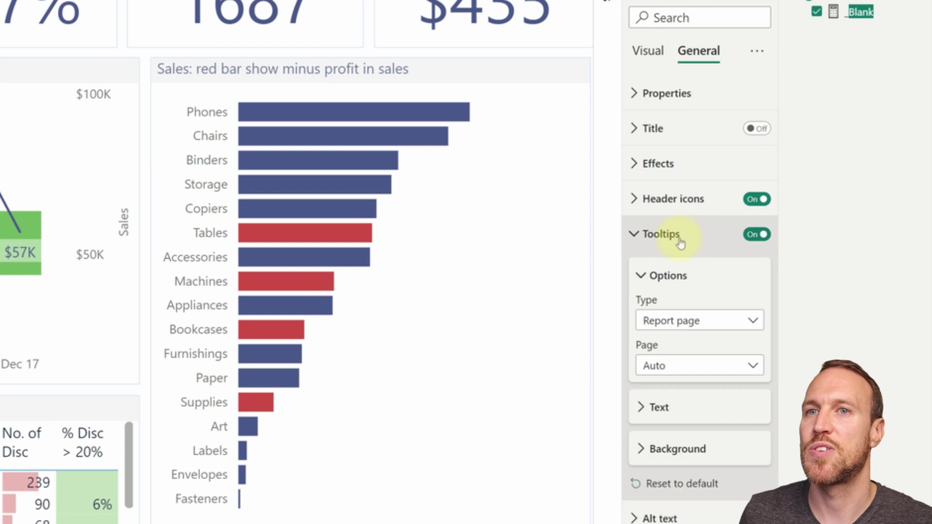
left_click(699, 365)
left_click(689, 406)
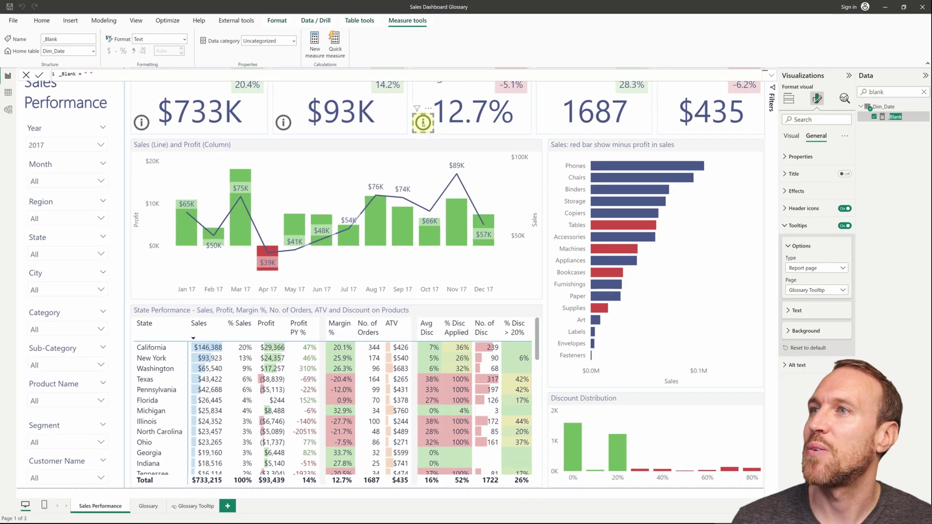
mouse_move(423, 122)
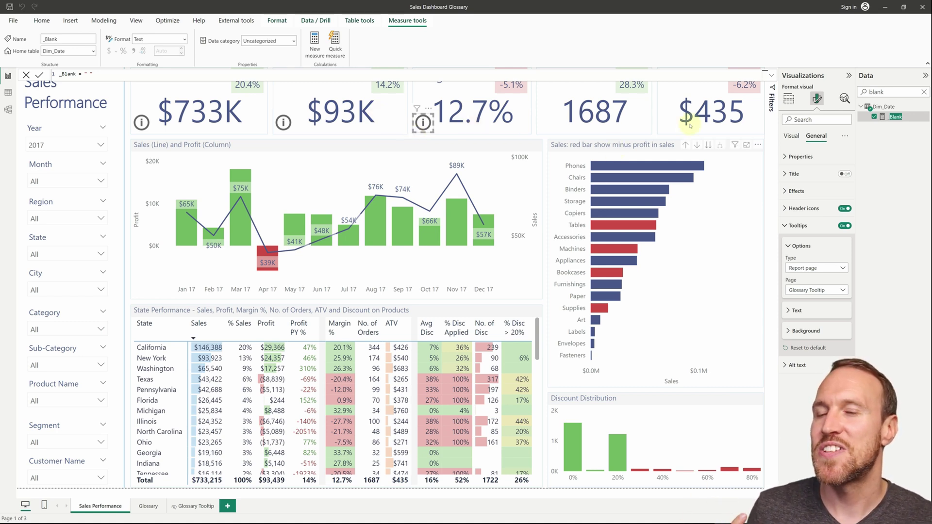
- Convert the _Blank overlay to the new card visual, turn off its card fill and border, and preview its tooltip
left_click(790, 99)
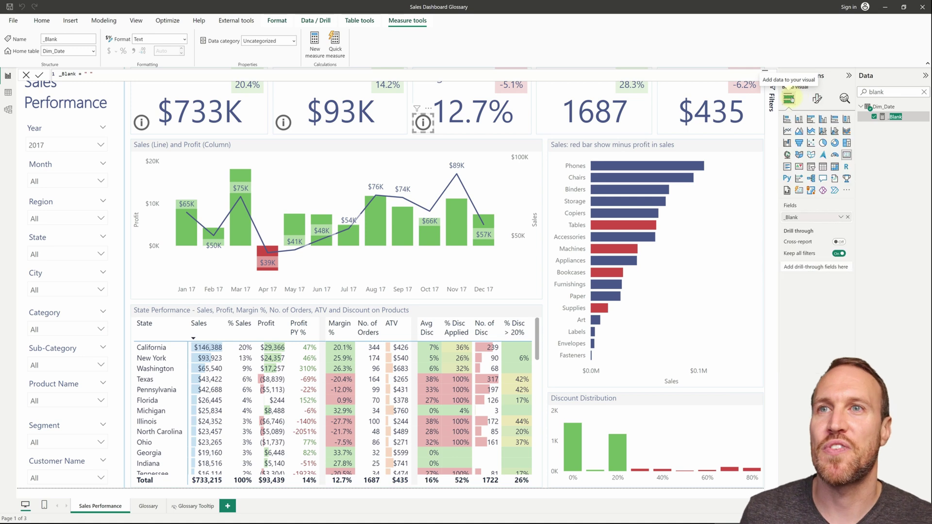
left_click(799, 191)
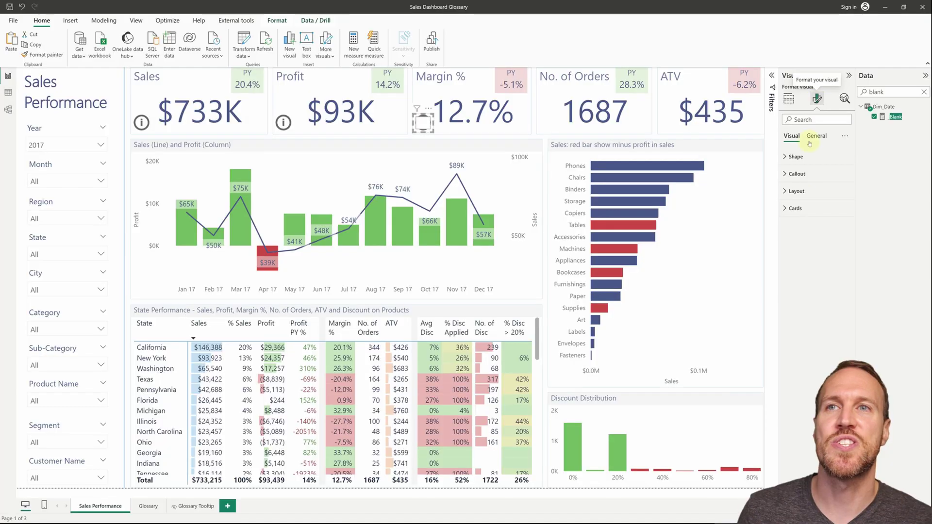
left_click(798, 208)
left_click(843, 314)
left_click(842, 334)
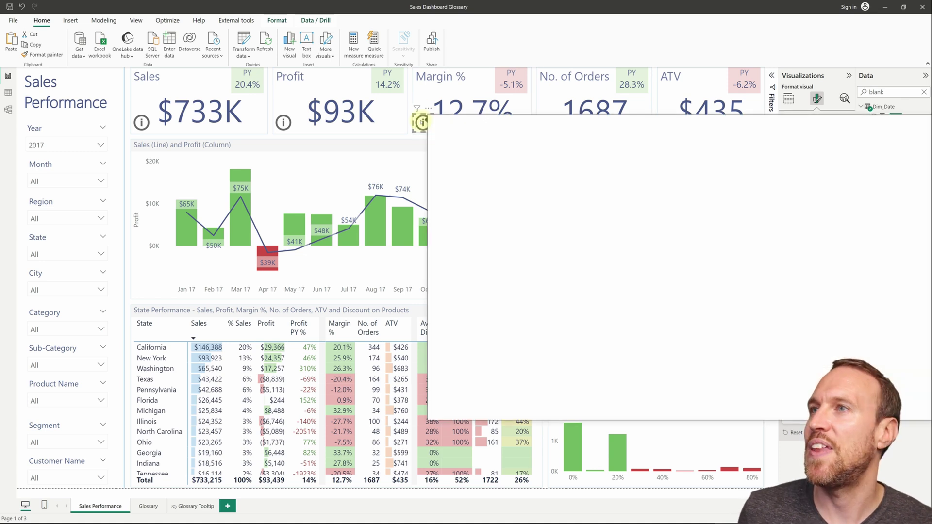
mouse_move(422, 122)
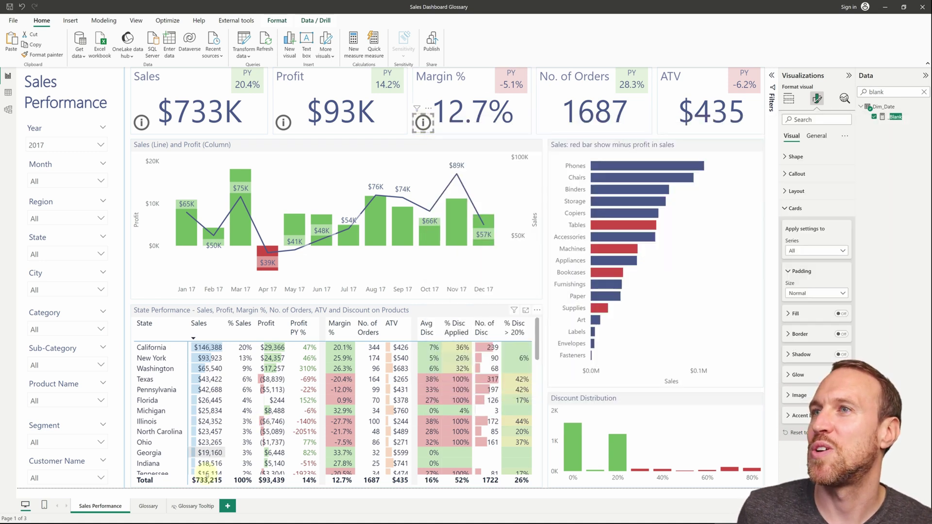
- On the Glossary Tooltip page, delete the Glossary heading and the Page, Term and Definition slicers
left_click(204, 506)
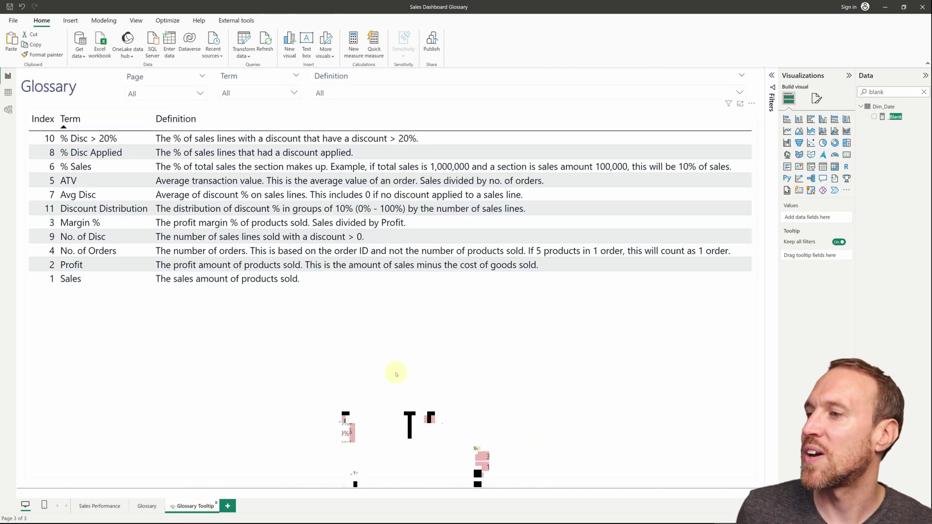
left_click(446, 310)
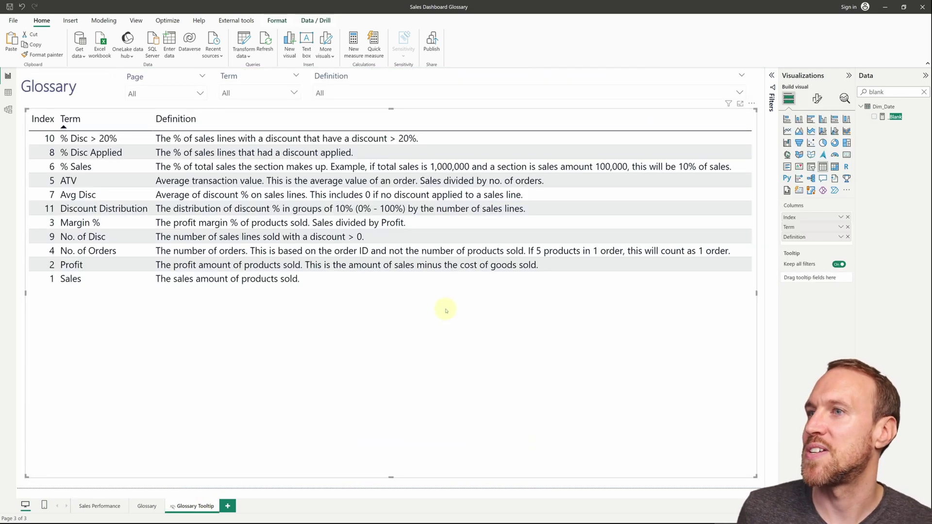
left_click(114, 95)
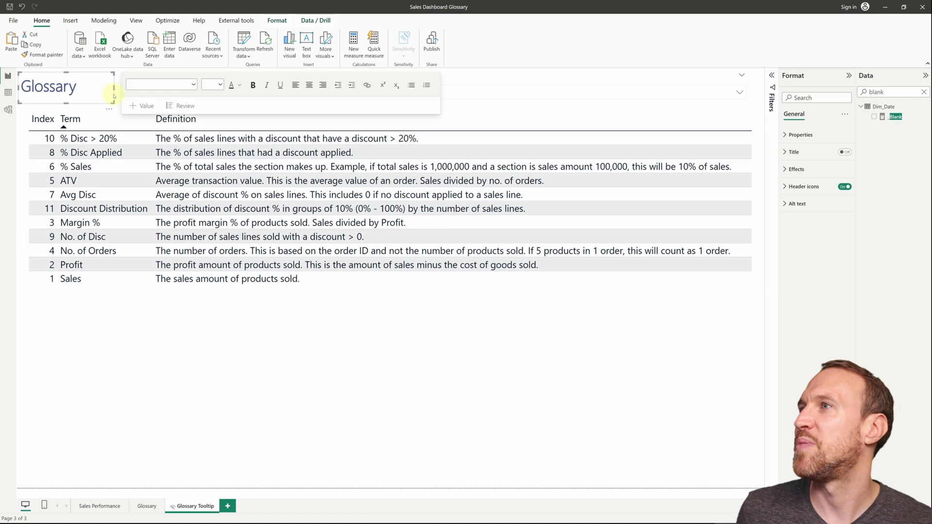
key("Delete")
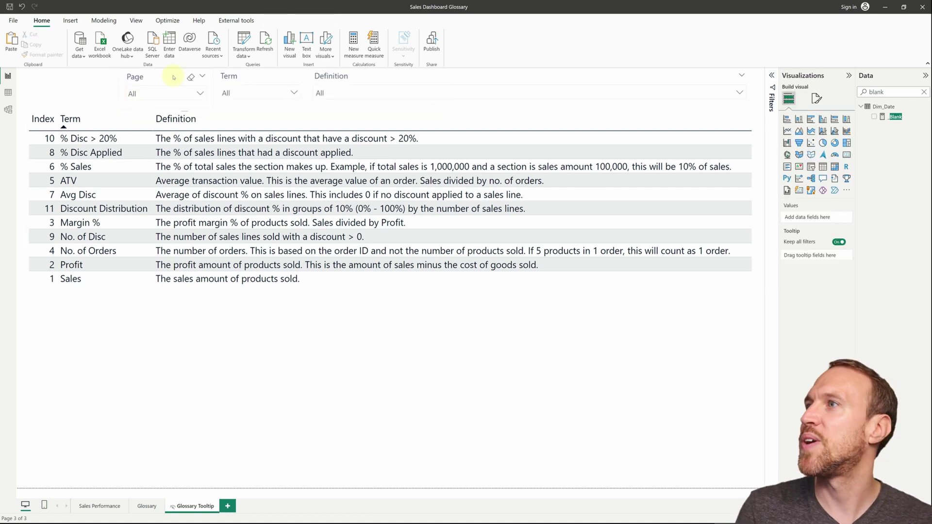
left_click(174, 77)
key("Delete")
left_click(250, 78)
key("Delete")
left_click(367, 80)
key("Delete")
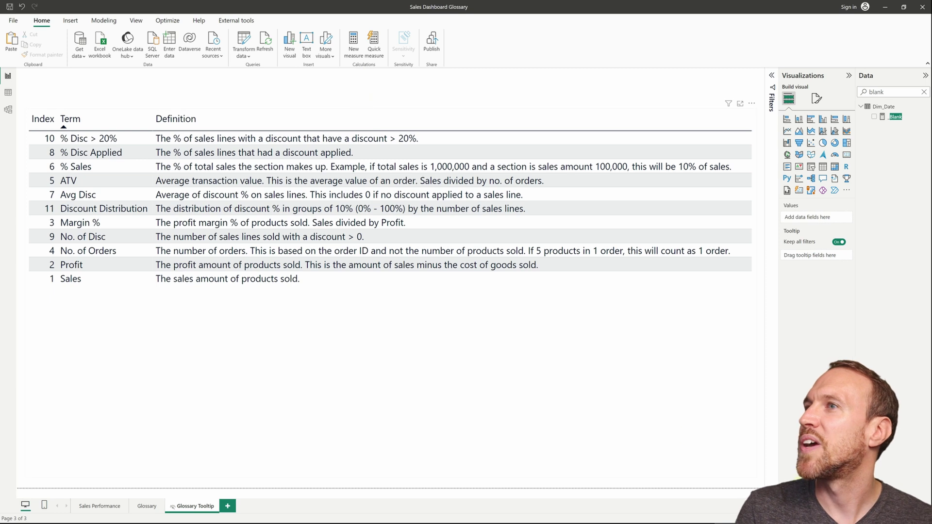
- Shrink the glossary table, move it toward the middle of the page, and remove its Index column
left_click(748, 262)
left_click_drag(752, 263, 667, 263)
left_click_drag(601, 386, 264, 309)
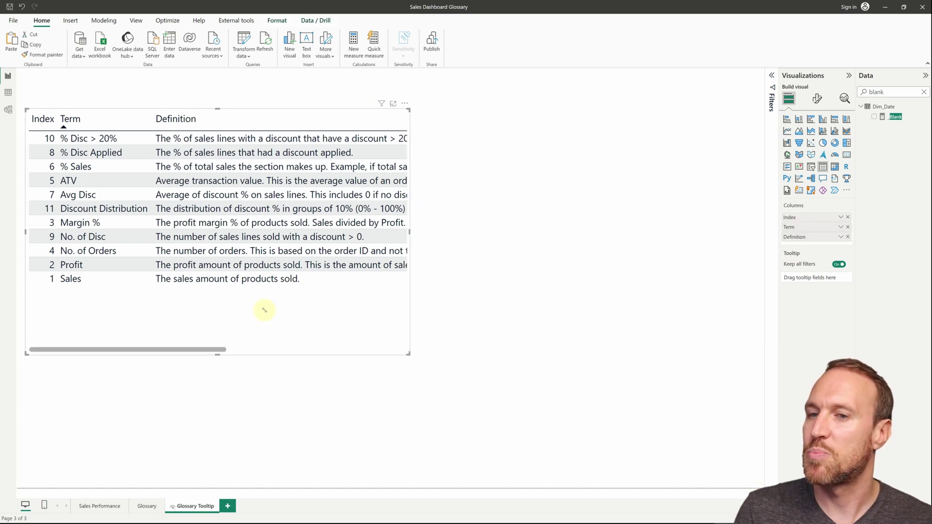
left_click_drag(351, 305, 461, 319)
left_click_drag(584, 339, 564, 344)
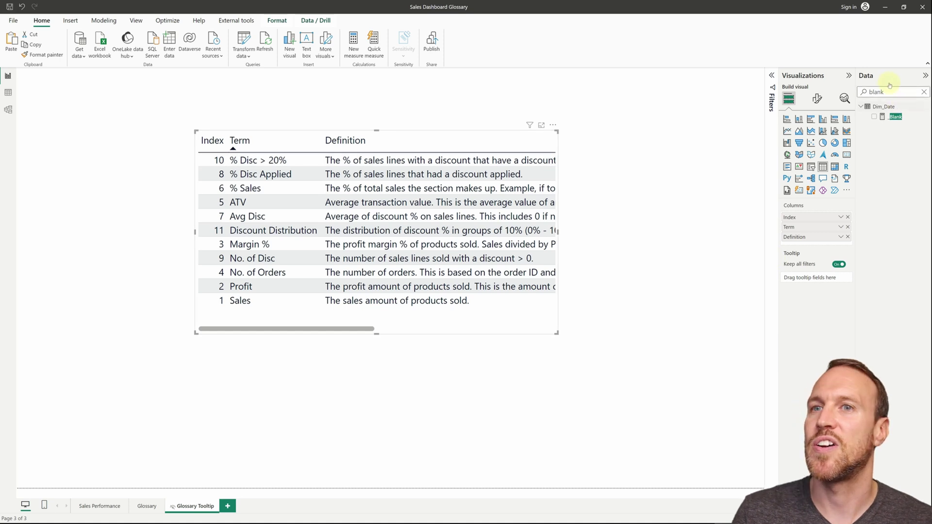
left_click(848, 217)
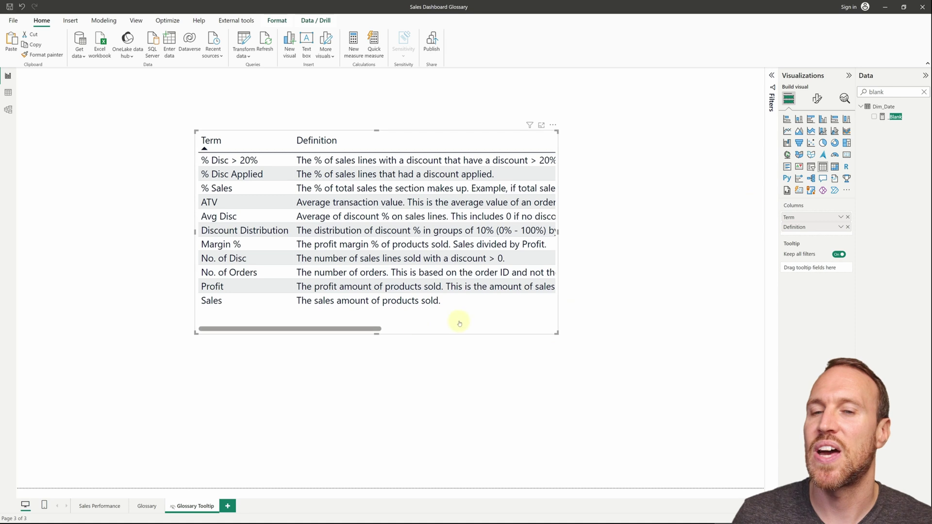
- Enable text wrap for the glossary table's values
left_click(817, 99)
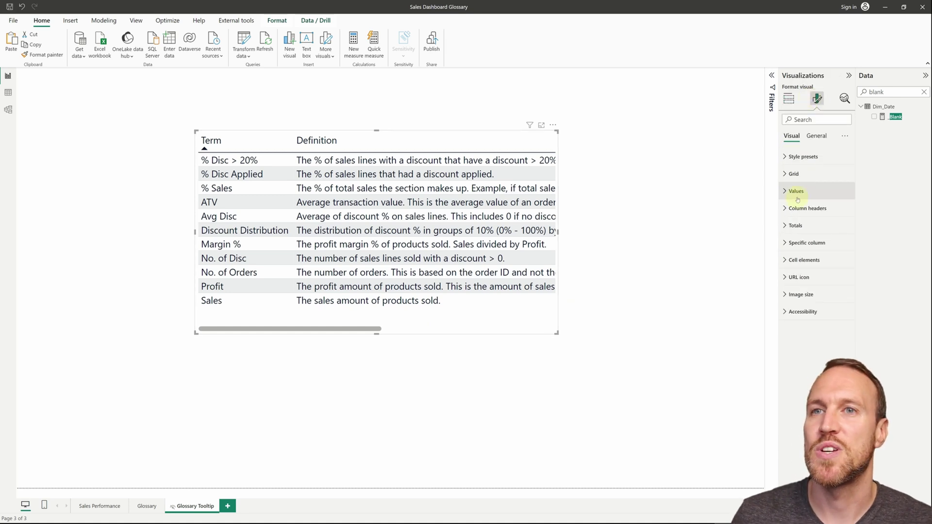
left_click(797, 197)
left_click(841, 348)
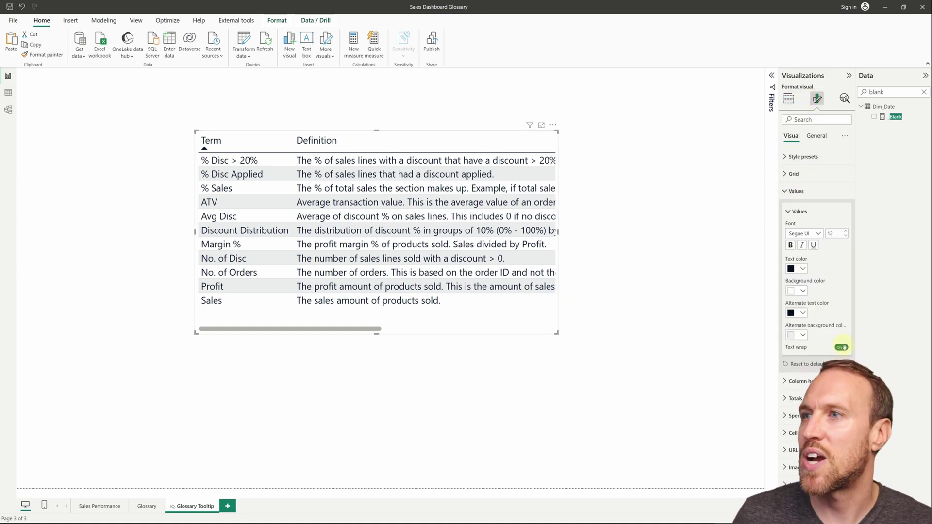
- Narrow the Term and Definition columns so the definitions wrap, and resize the table to fit them
left_click_drag(559, 233, 609, 232)
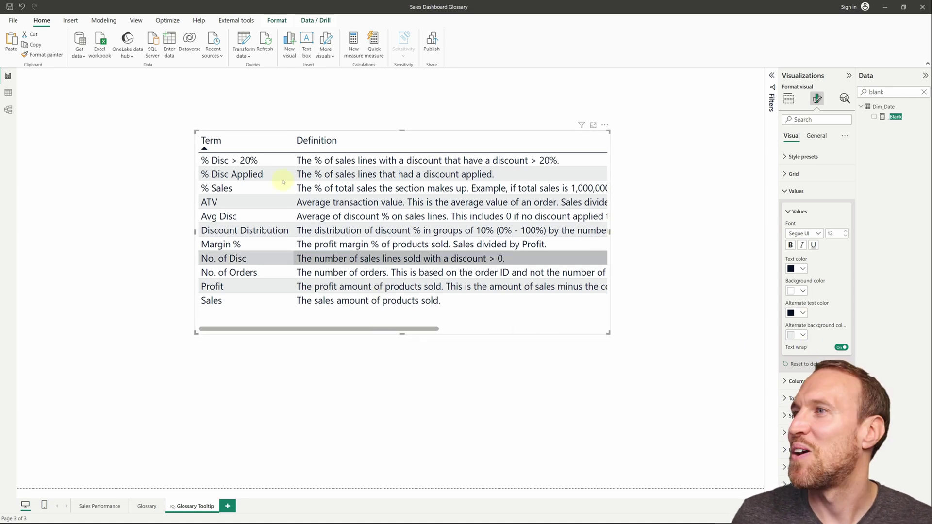
left_click_drag(293, 144, 265, 141)
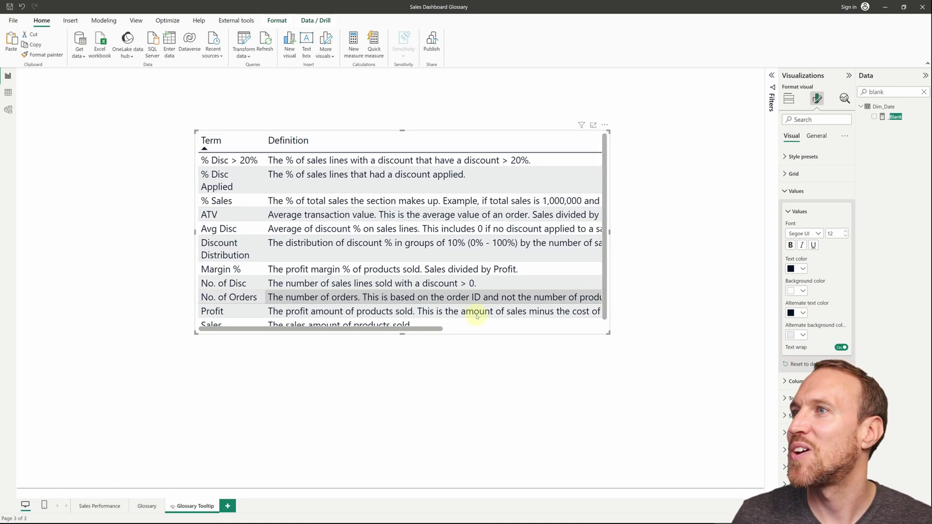
left_click_drag(415, 330, 533, 142)
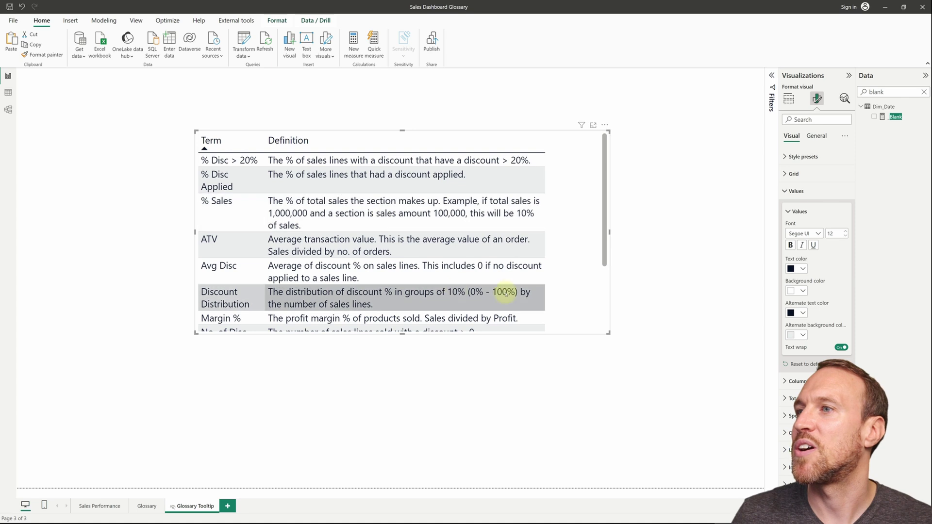
mouse_move(270, 141)
left_mouse_down()
mouse_move(261, 137)
mouse_move(271, 140)
left_mouse_up()
left_click_drag(608, 332, 563, 330)
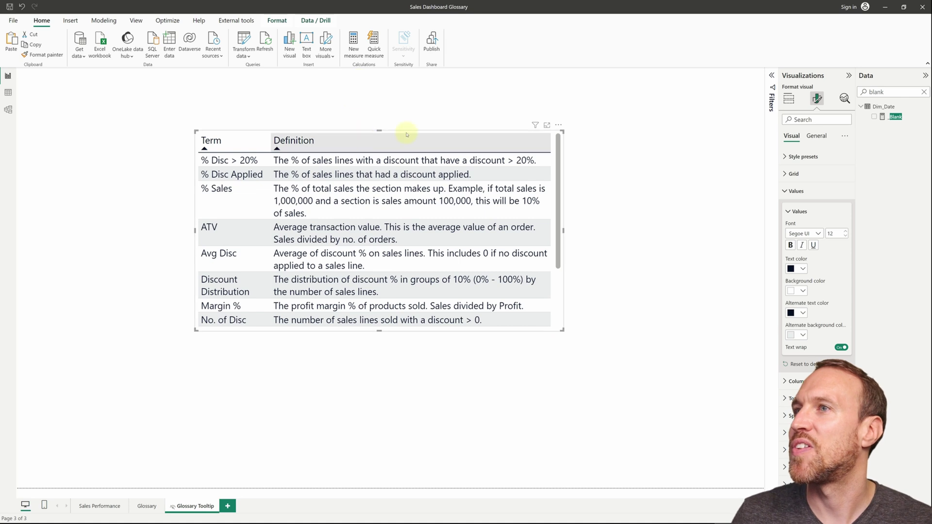
- Set the Glossary Tooltip page's canvas to a custom size, 300 px high and 600 px wide
left_click(631, 130)
left_click(817, 99)
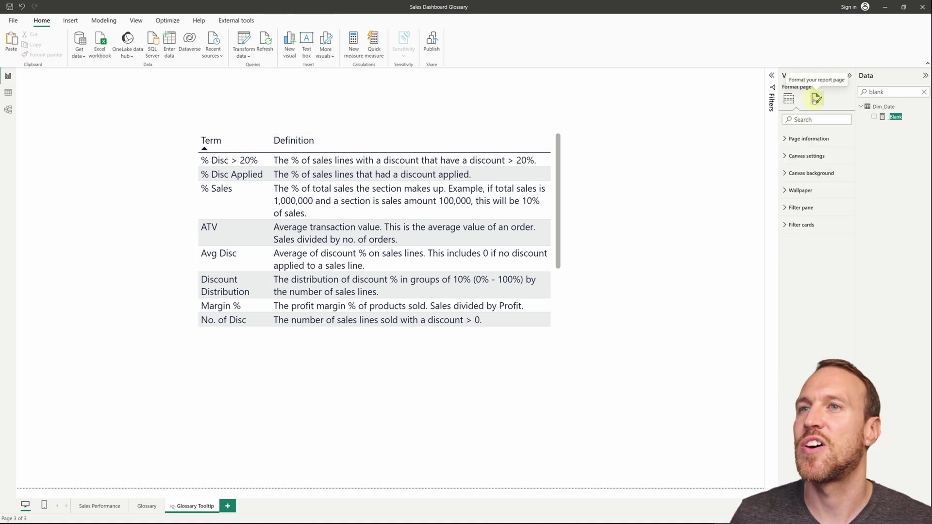
left_click(797, 158)
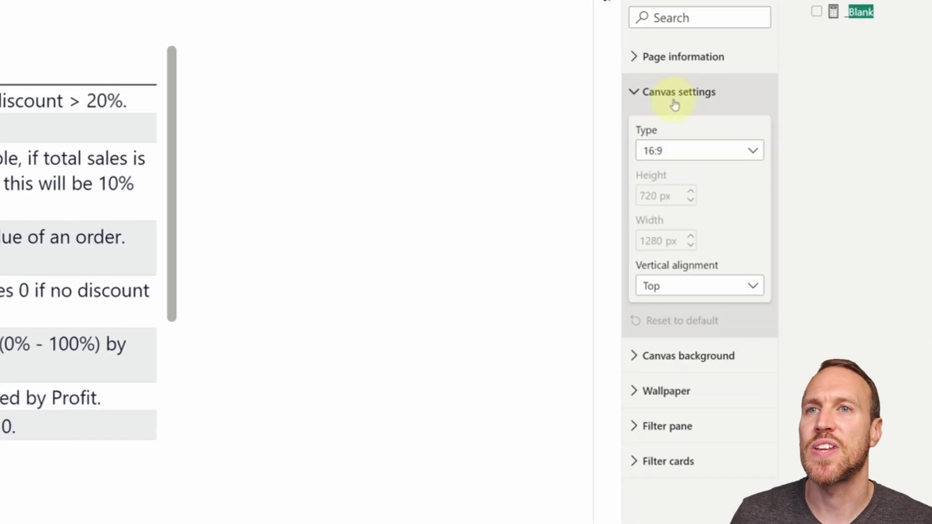
left_click(667, 152)
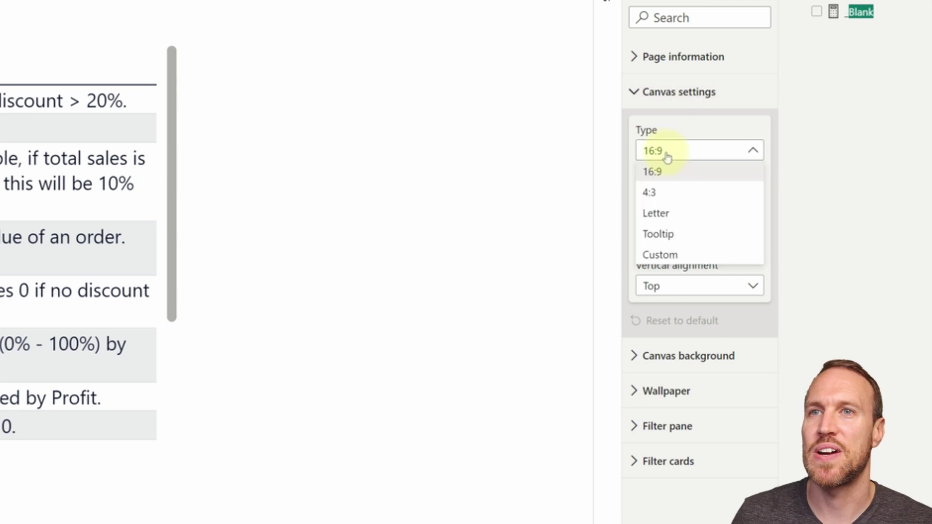
left_click(658, 257)
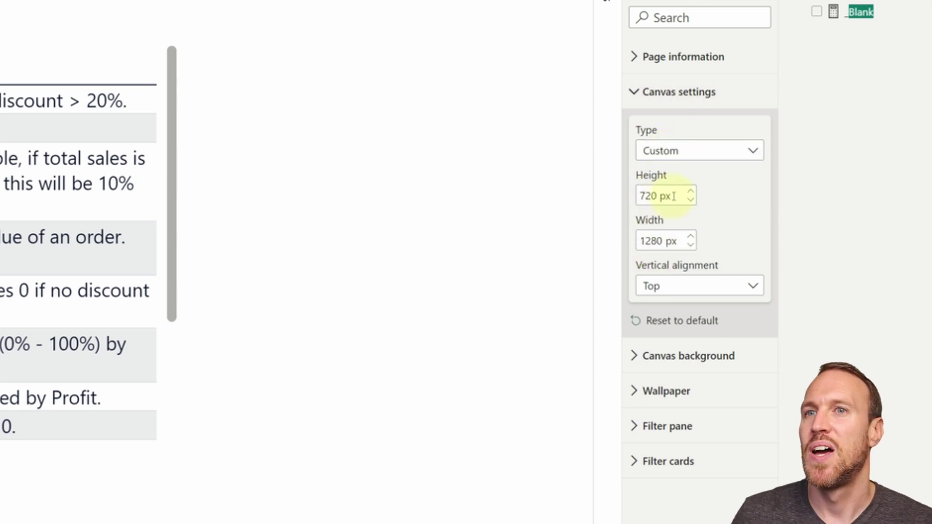
double_click(653, 195)
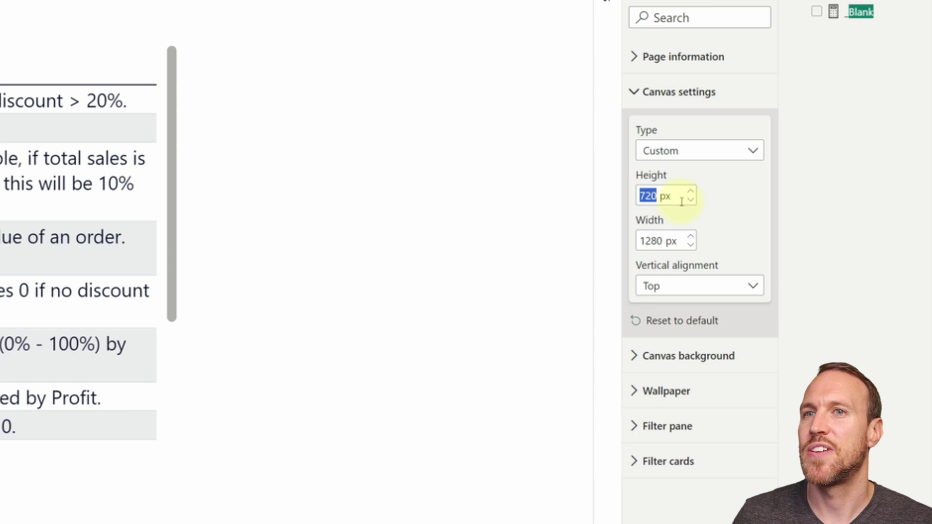
type("600")
double_click(660, 242)
type("600")
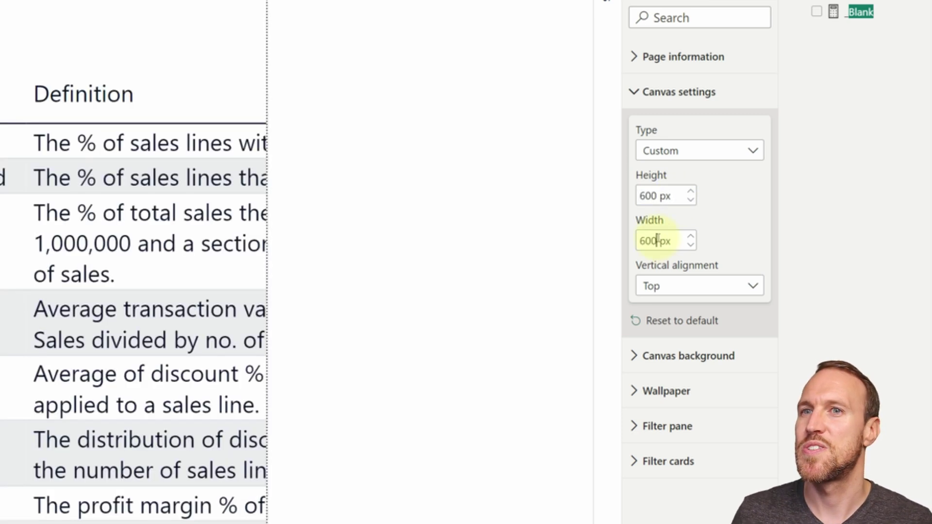
double_click(650, 196)
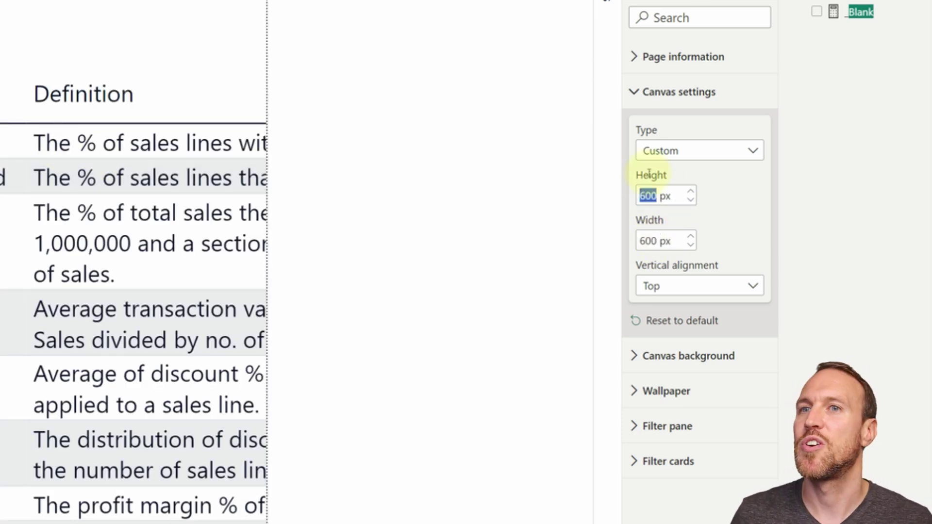
type("300")
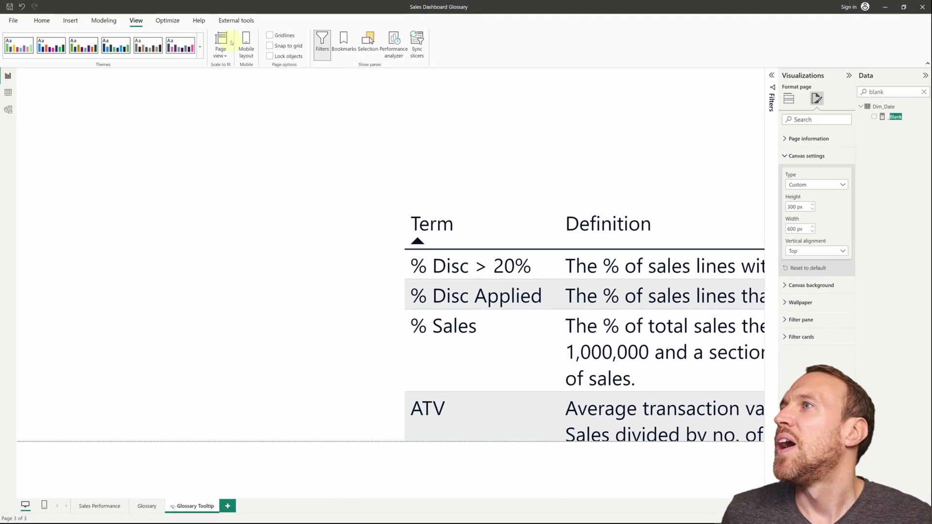
- Show the tooltip page at actual size, and move and resize the glossary table to fit inside the small canvas
left_click(223, 54)
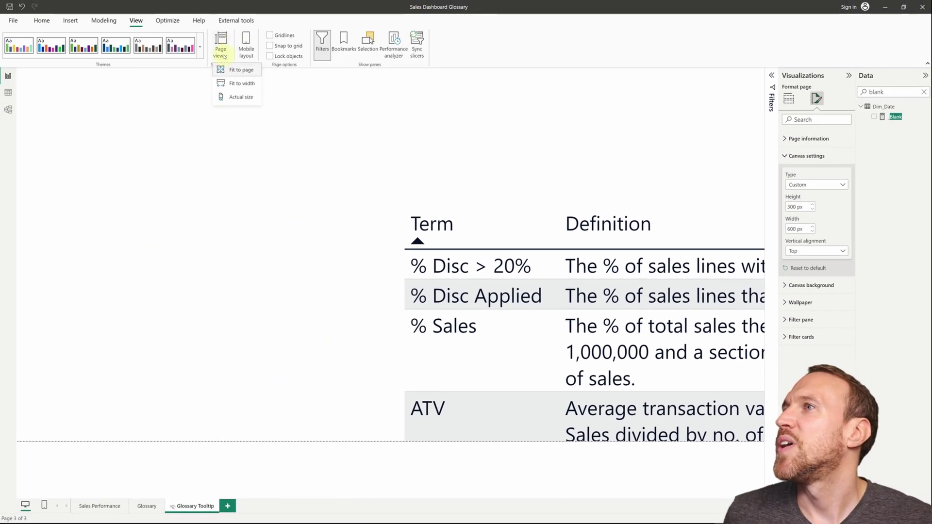
left_click(240, 97)
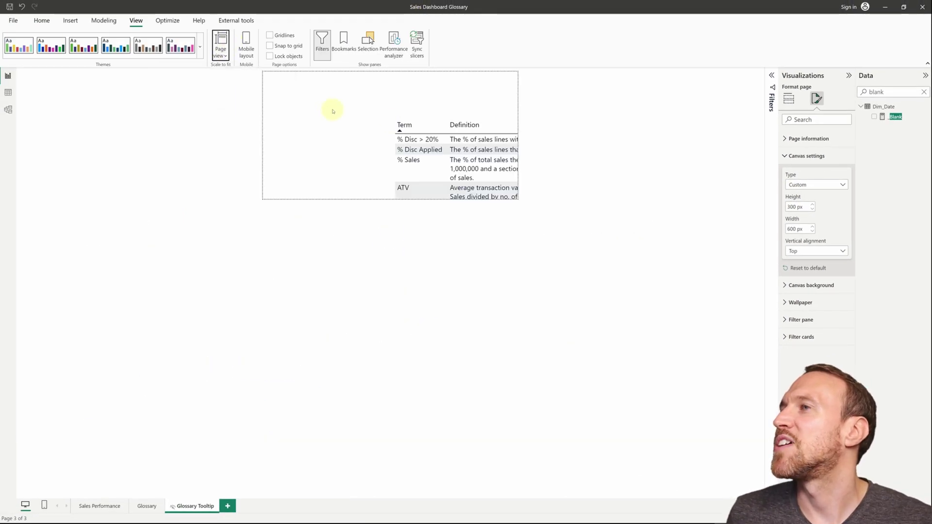
left_click_drag(419, 120, 355, 94)
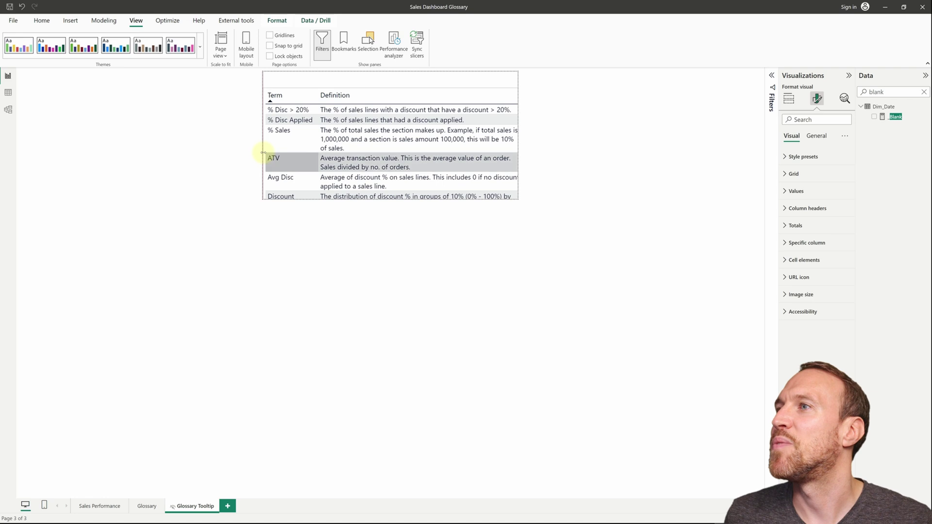
left_click_drag(264, 155, 297, 155)
left_click_drag(395, 92, 357, 77)
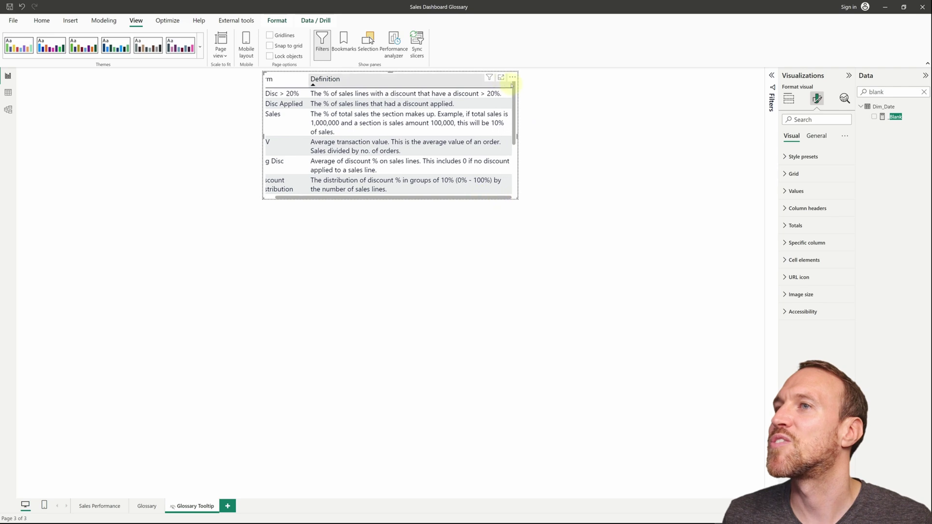
left_click_drag(506, 80, 499, 84)
left_click(149, 411)
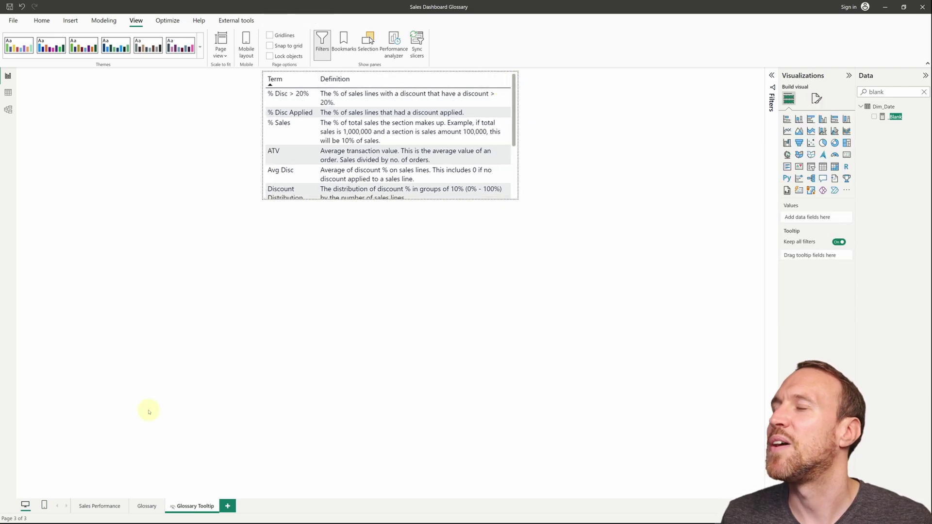
- On the Sales Performance page, check the glossary tooltip of the Margin % card's information icon
left_click(146, 508)
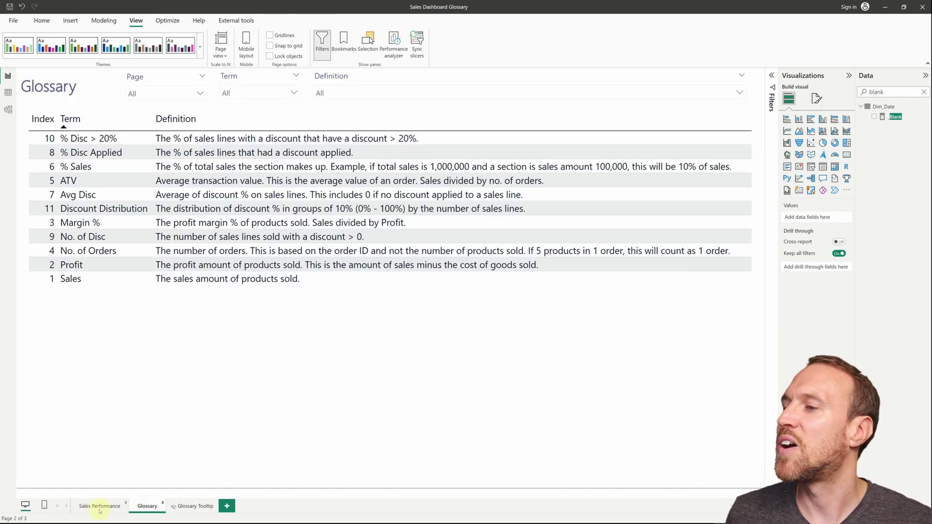
left_click(99, 508)
mouse_move(423, 123)
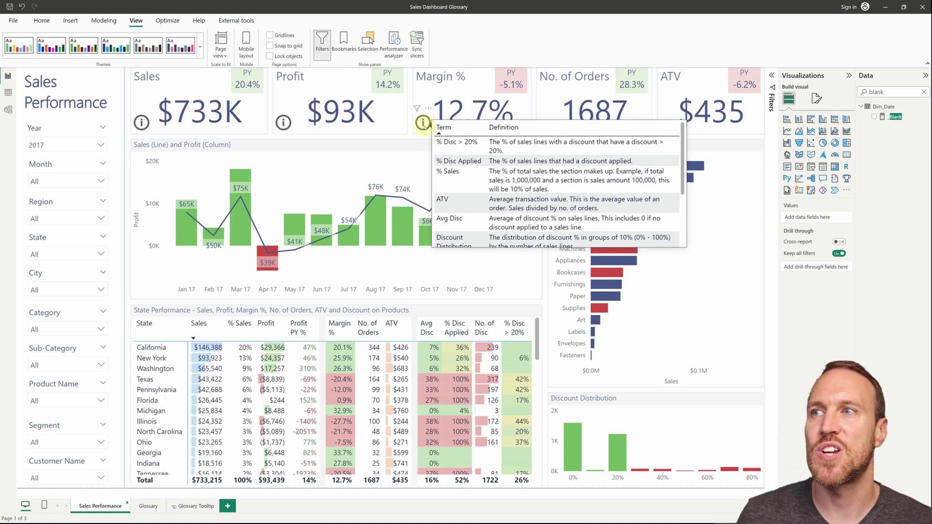
- Filter the blank card over the Margin % information icon by Term, keeping only Margin %, Profit and Sales
left_click(423, 123)
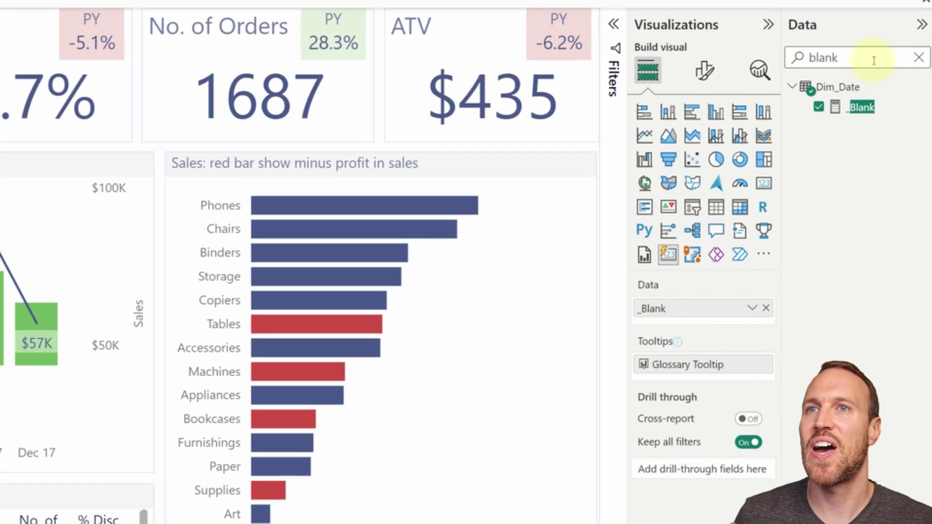
left_click(919, 57)
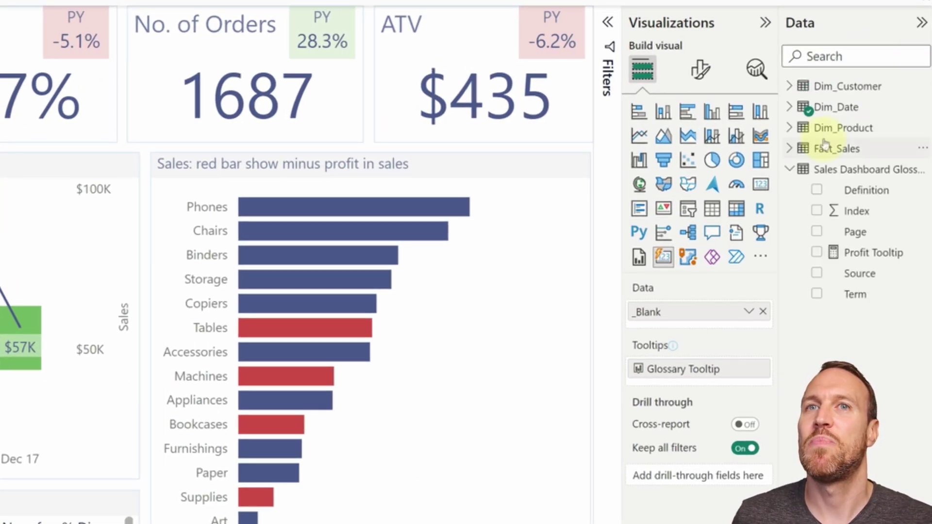
left_click(608, 22)
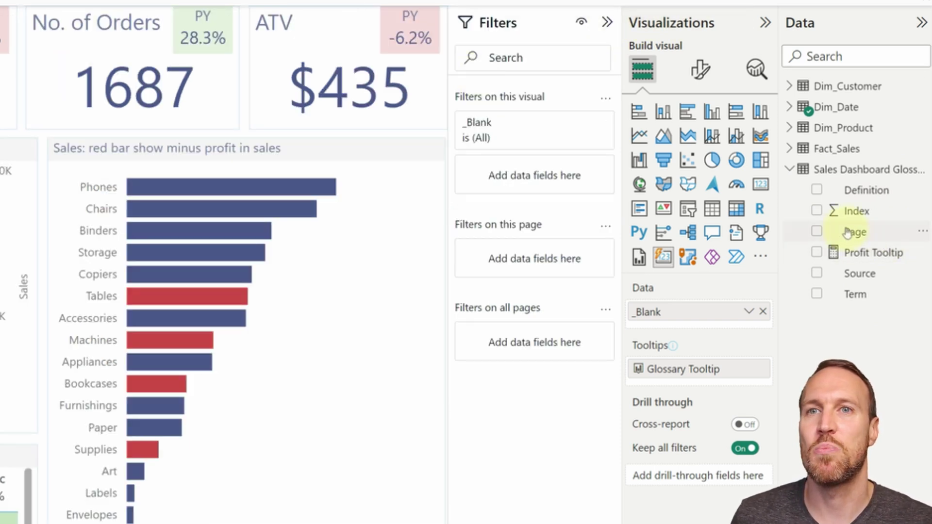
left_click_drag(855, 295, 549, 182)
left_click(507, 330)
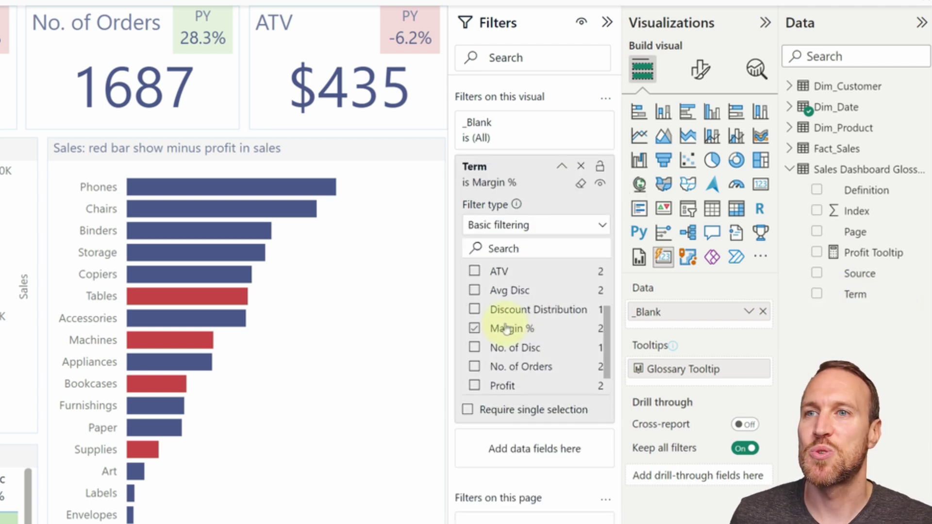
left_click(507, 386)
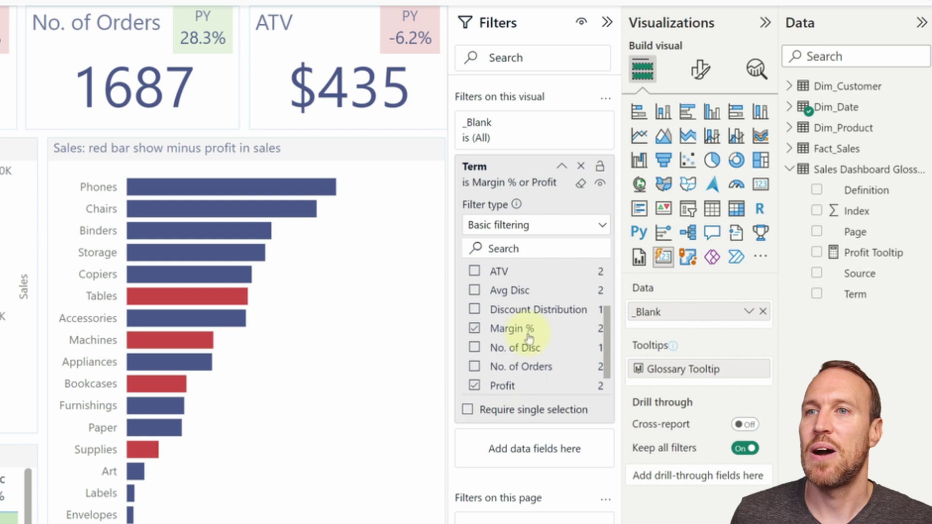
scroll(529, 335, "down", 1)
left_click(499, 384)
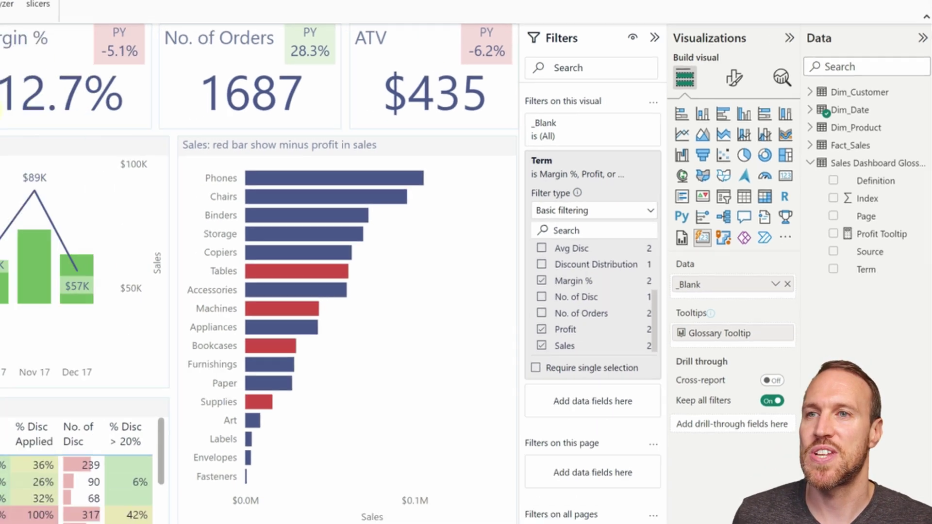
mouse_move(384, 117)
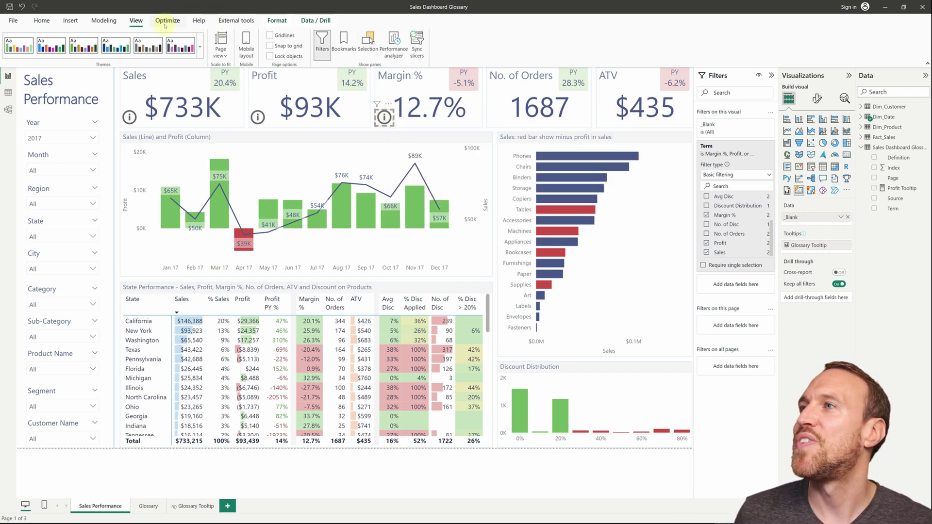
- Show the Selection pane and group the transparent blank card with the Margin % information button beneath it
left_click(368, 40)
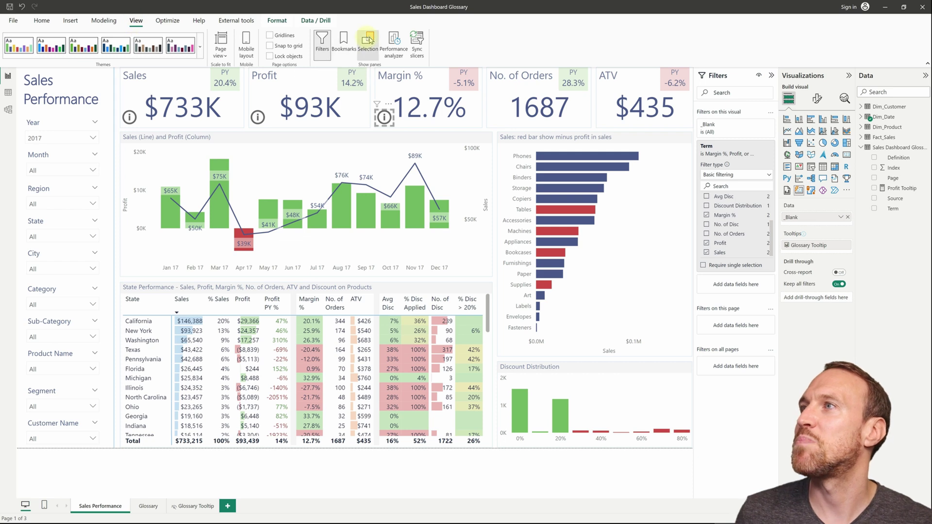
left_click(719, 136)
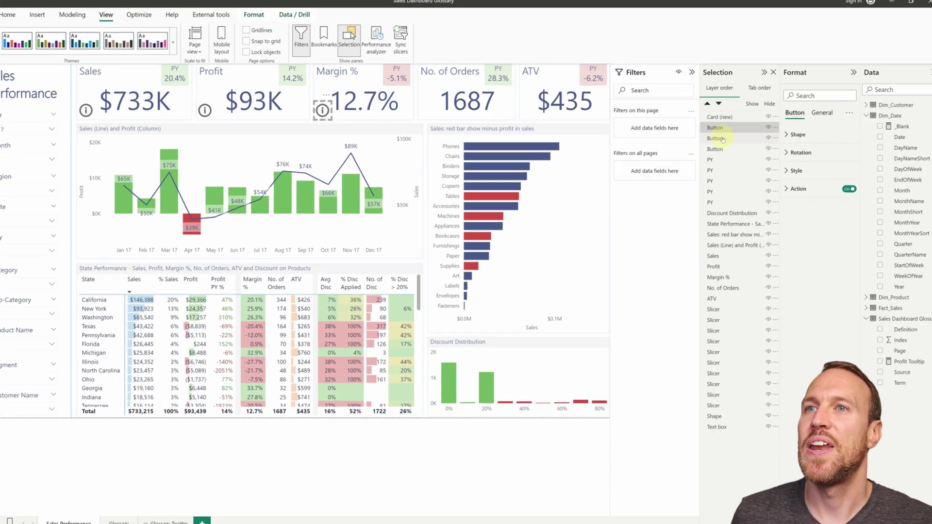
left_click(700, 155)
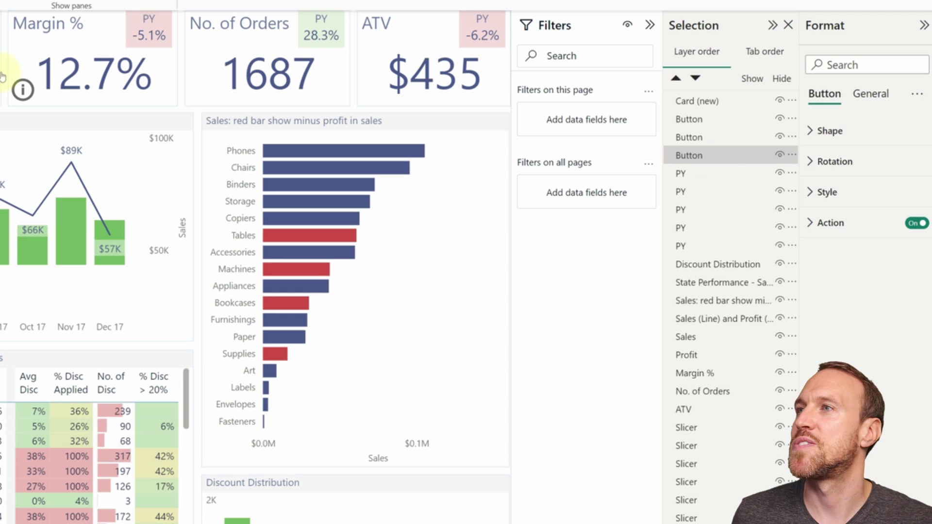
left_click(685, 120)
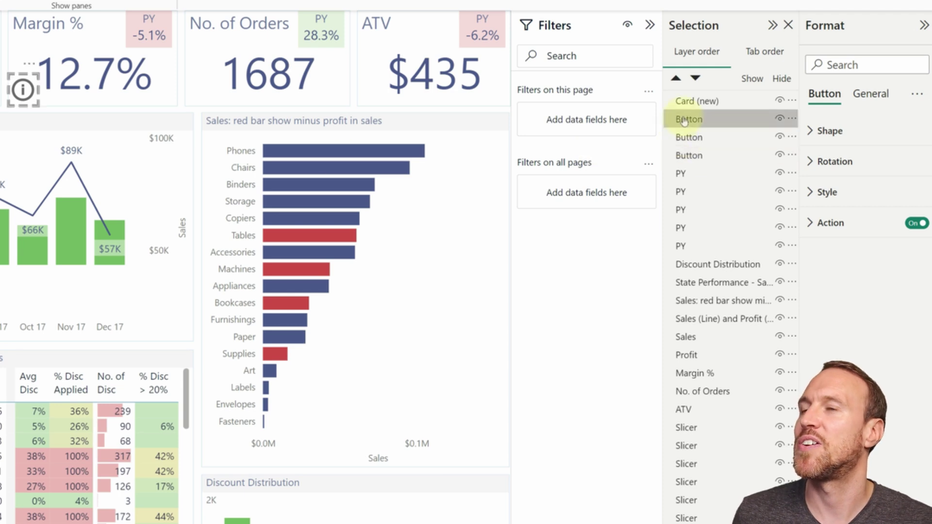
left_click(704, 104)
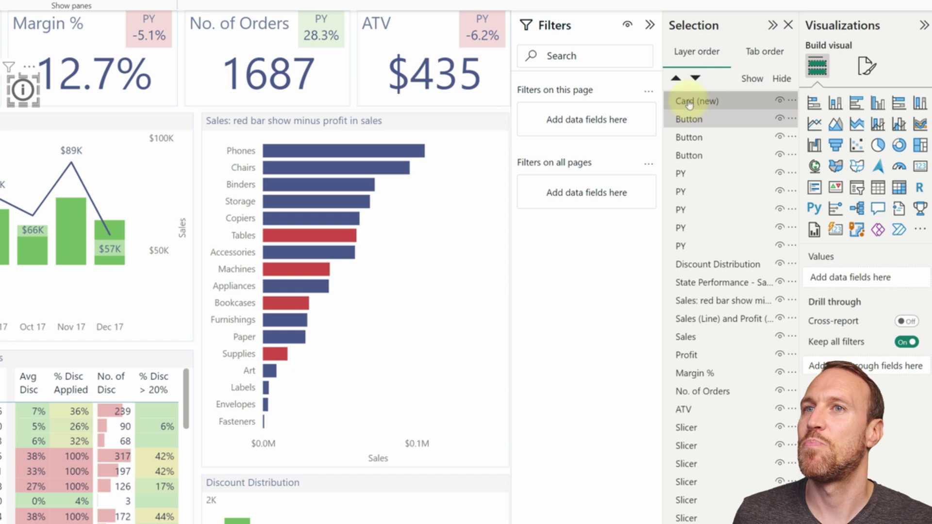
right_click(689, 105)
mouse_move(705, 111)
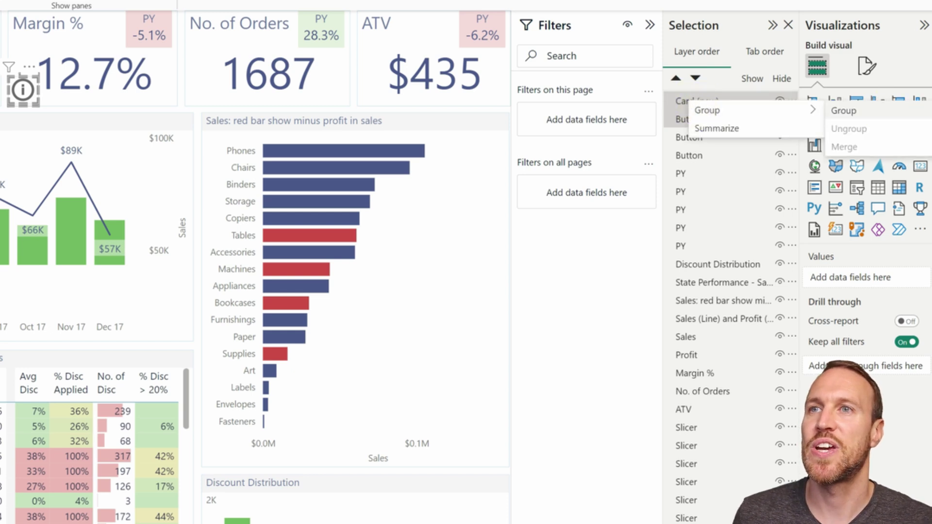
left_click(881, 111)
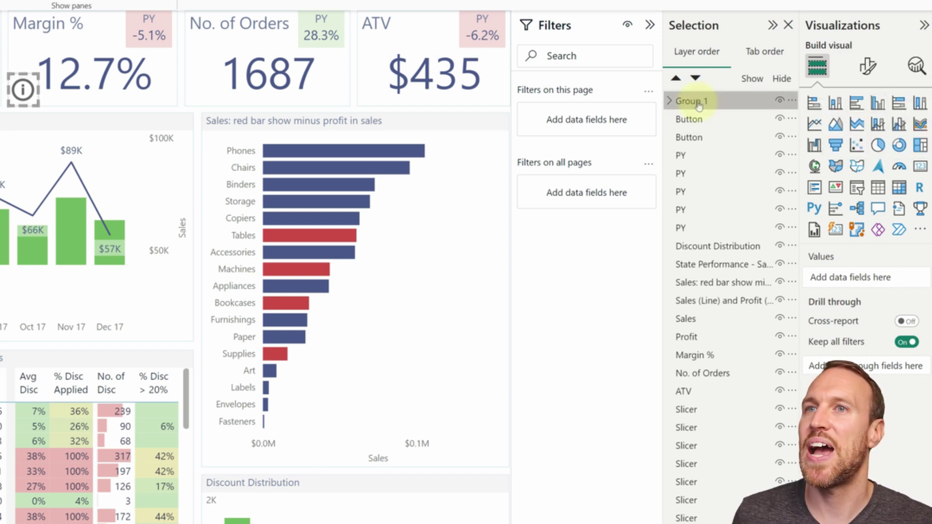
- Rename the new group as Margin % Info Button
double_click(699, 102)
type("Margin %")
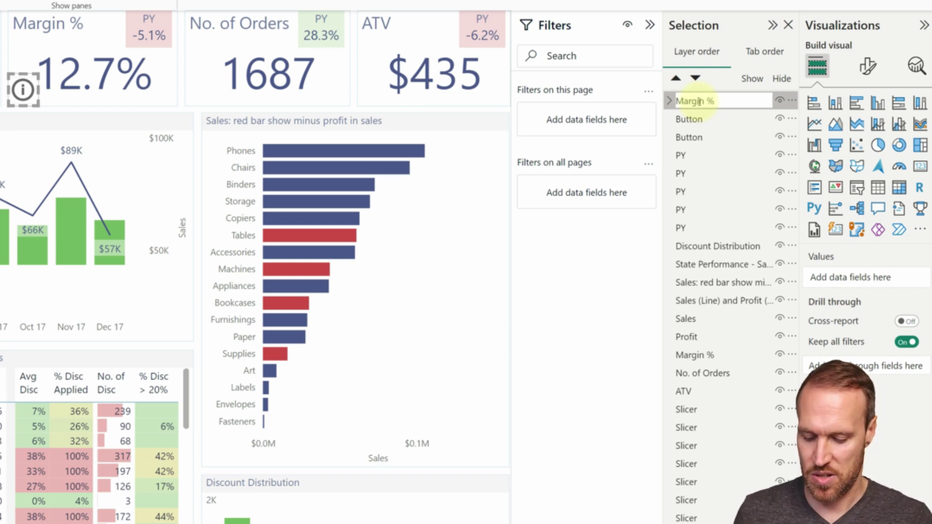
type(" Info Button")
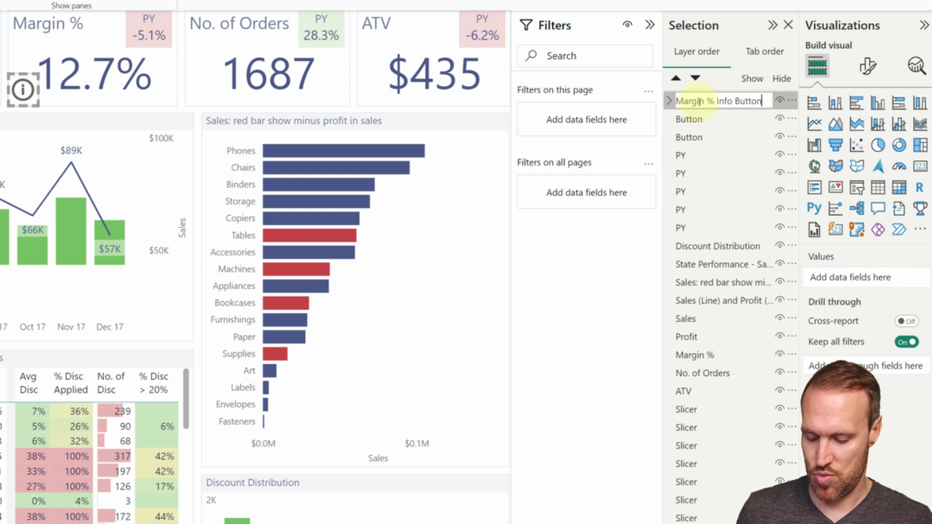
key("Return")
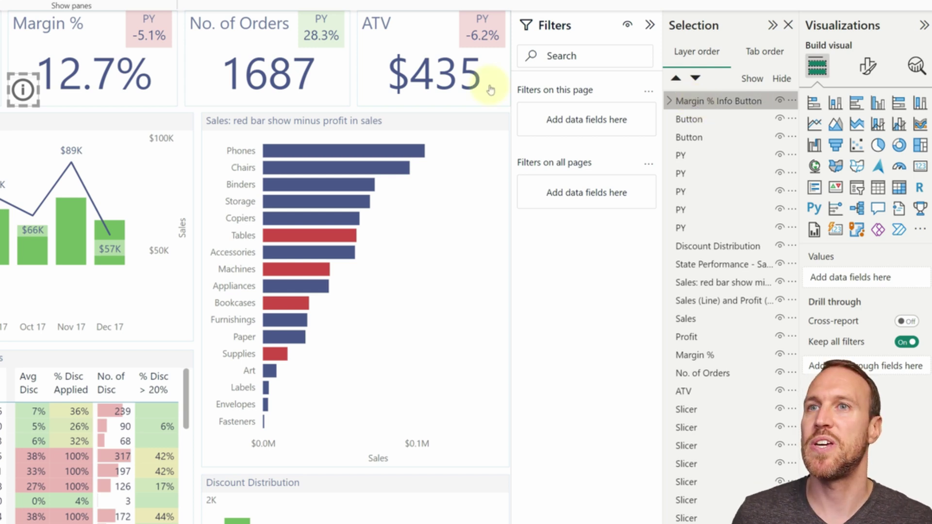
- Duplicate the Margin % Info Button group and place the copy beside the value on the No. of Orders card
left_click(698, 100)
left_click(698, 102)
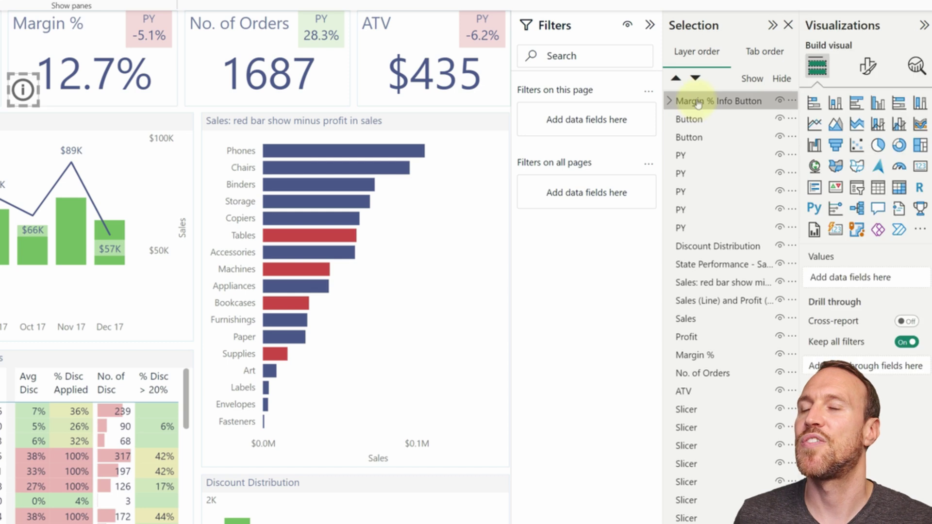
key("ctrl+v")
left_click_drag(27, 92, 200, 87)
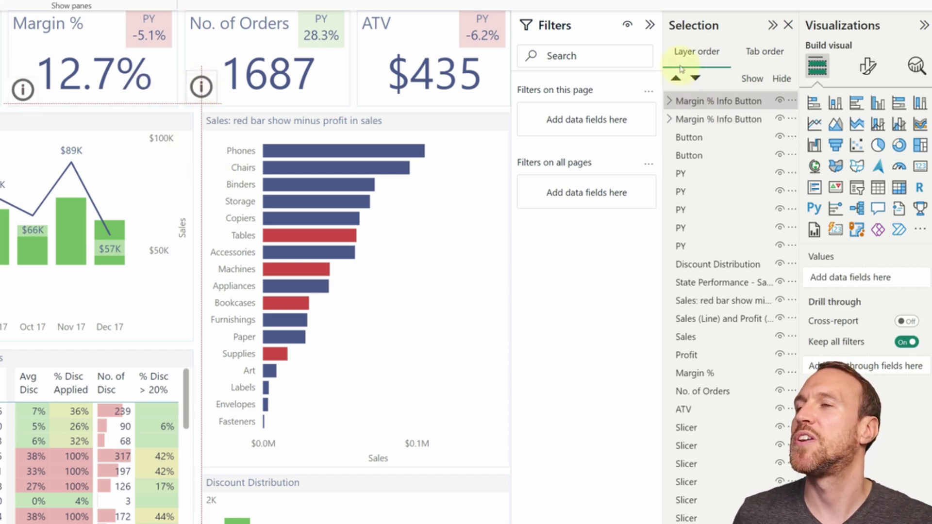
- Filter the copied blank card on the No. of Orders card by Term, keeping only No. of Orders, and check its tooltip
left_click(690, 100)
left_click(610, 151)
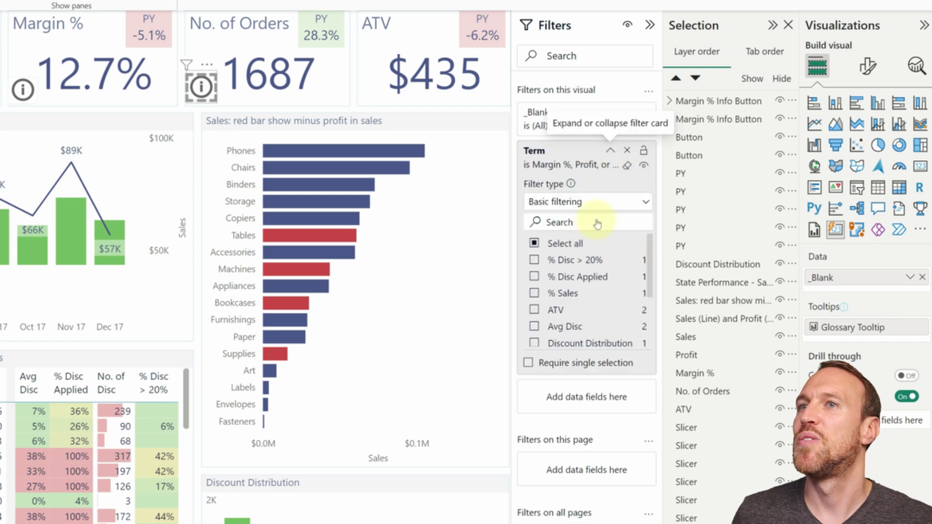
left_click(565, 243)
scroll(569, 272, "down", 2)
left_click(568, 307)
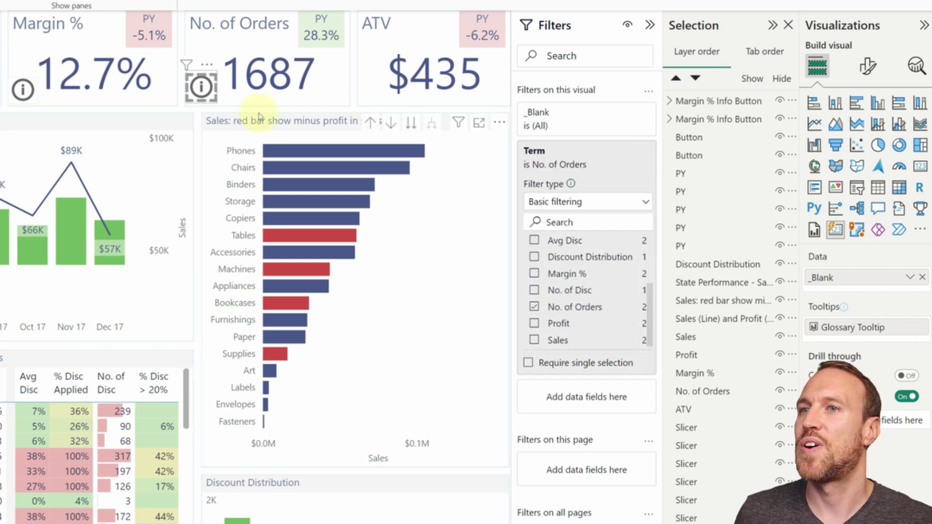
mouse_move(204, 94)
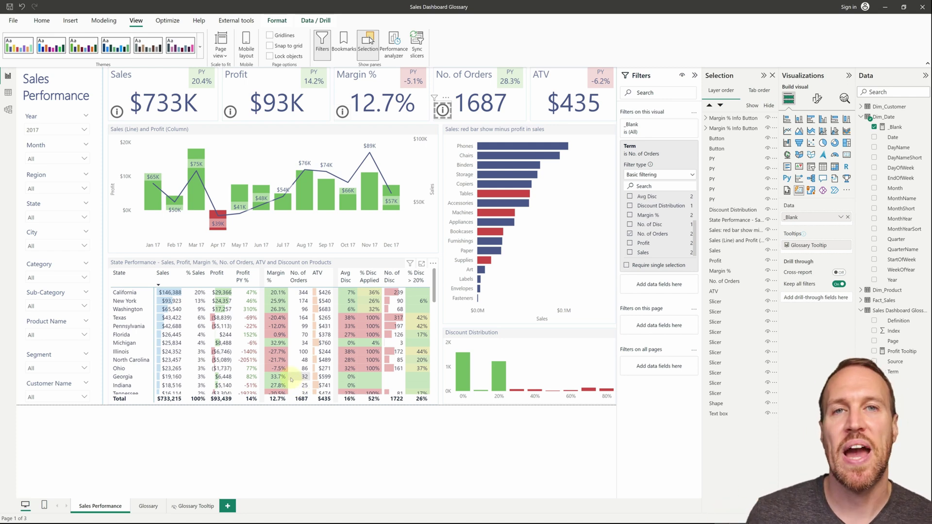
- Open the Glossary page and filter its definitions table by Page to Sales Trends
left_click(194, 506)
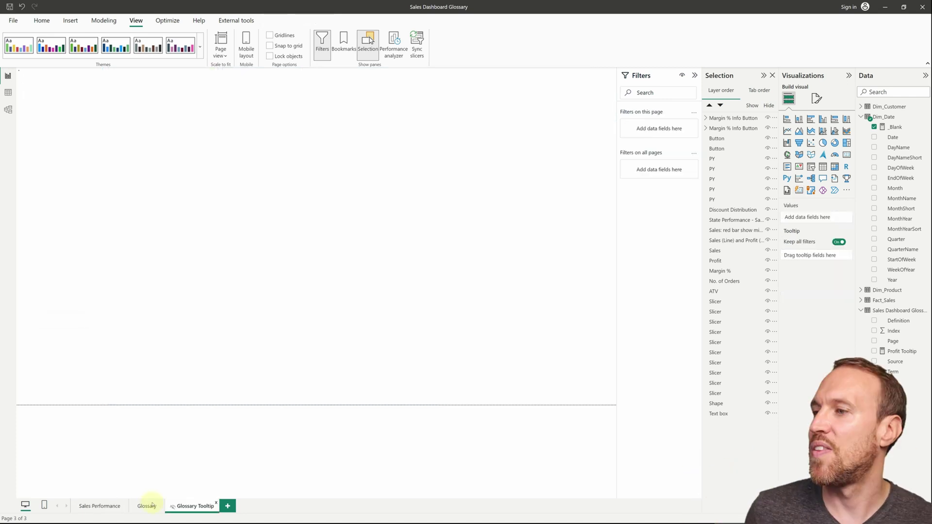
left_click(148, 506)
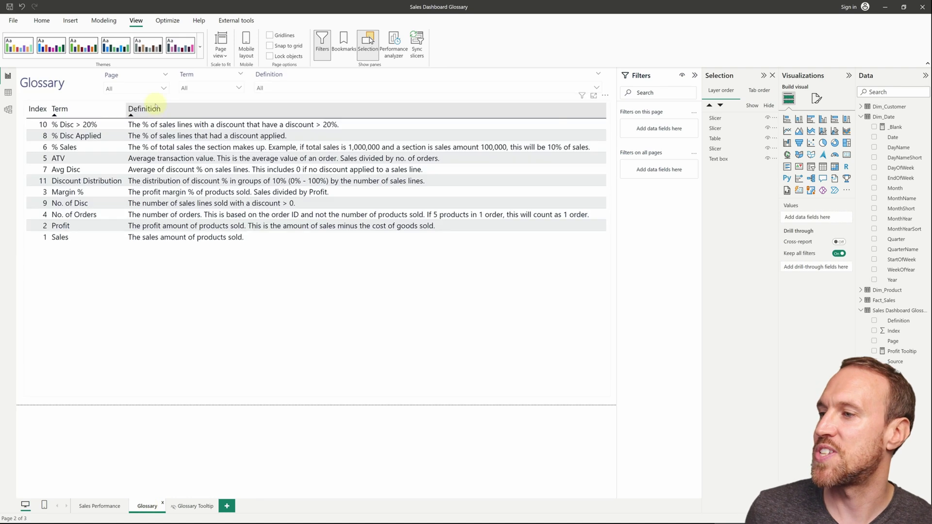
left_click(152, 91)
left_click(116, 118)
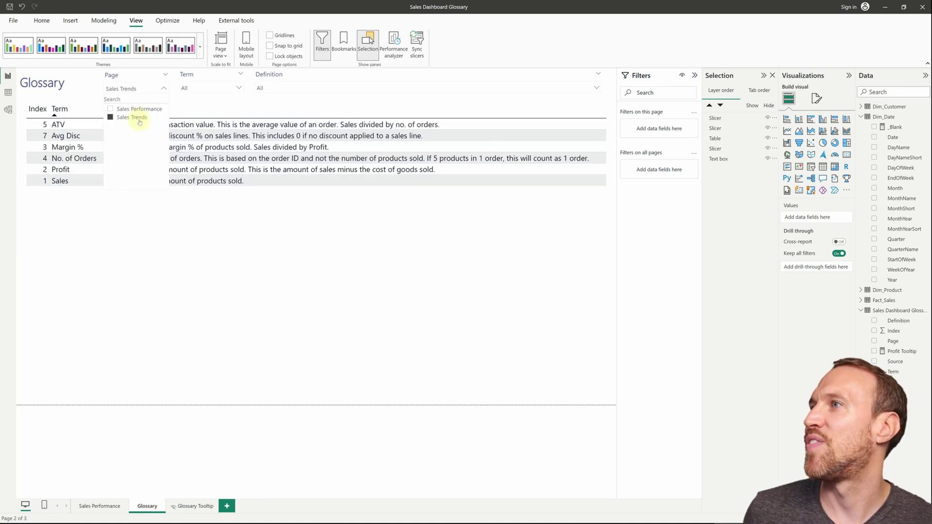
left_click(148, 135)
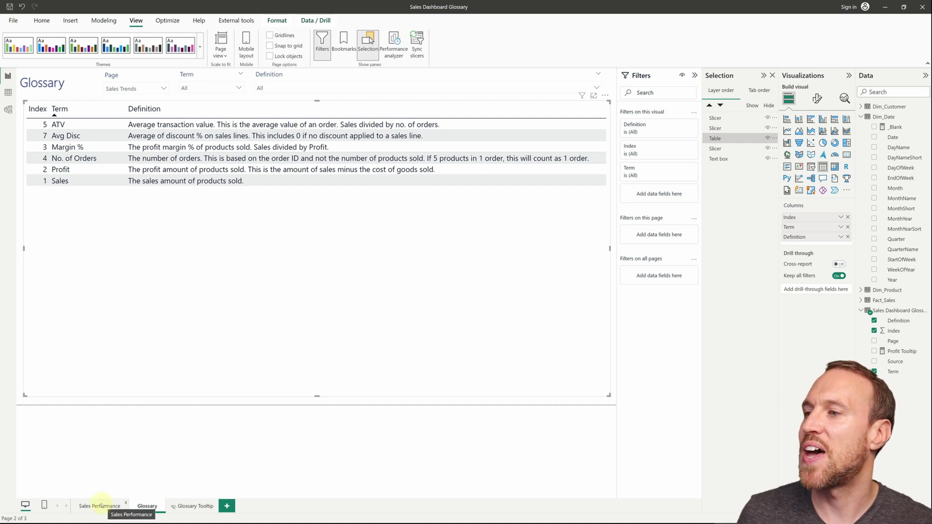
- Return to the Sales Performance page and view the definition tooltip of the No. of Orders information icon
left_click(256, 194)
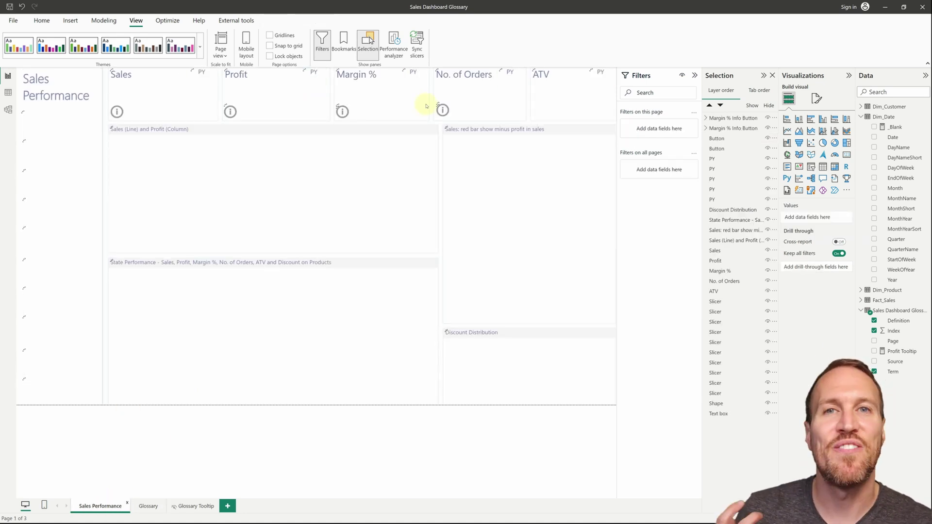
mouse_move(443, 110)
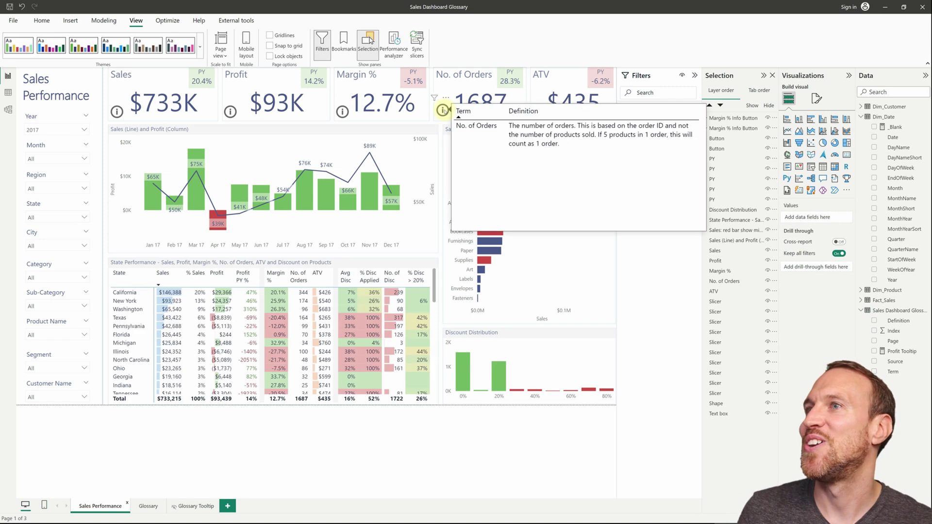